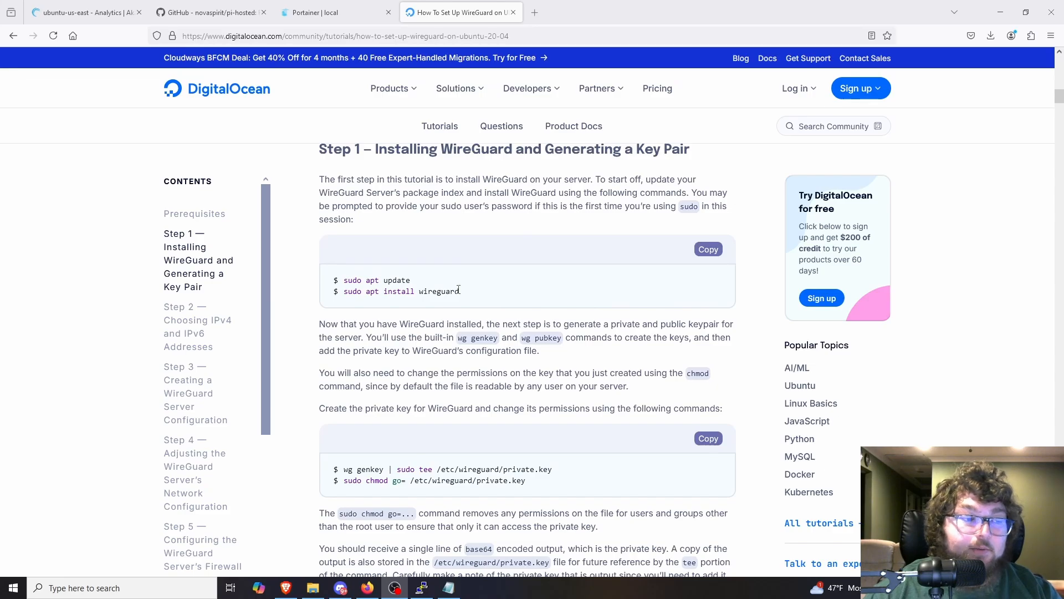
Step: Look through the WireGuard tutorial from the server installation section to Step 7 on configuring a WireGuard peer
scroll(483, 293, "down", 4)
scroll(483, 294, "down", 20)
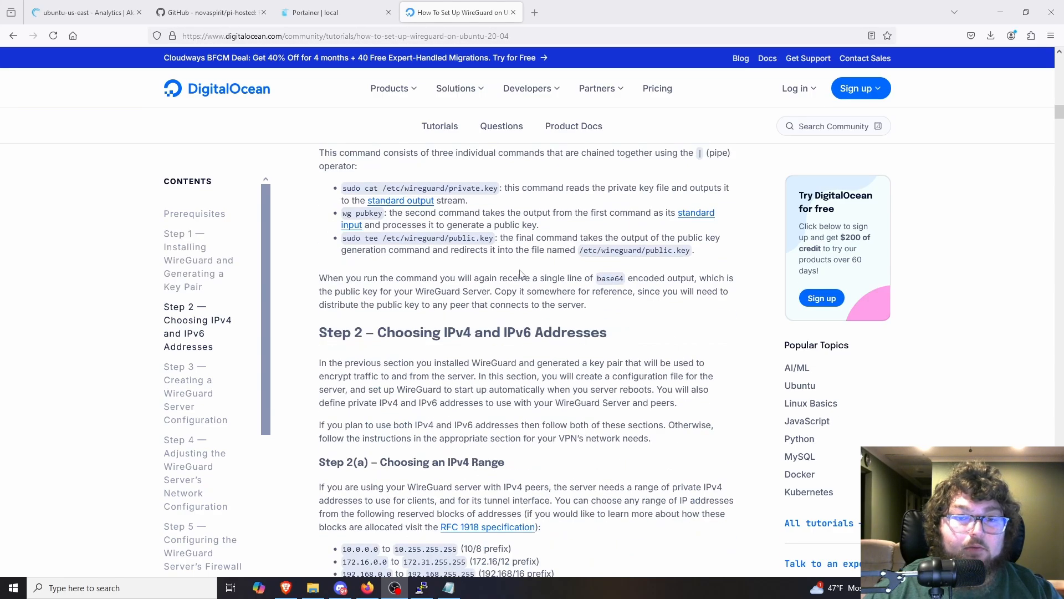
scroll(532, 266, "down", 20)
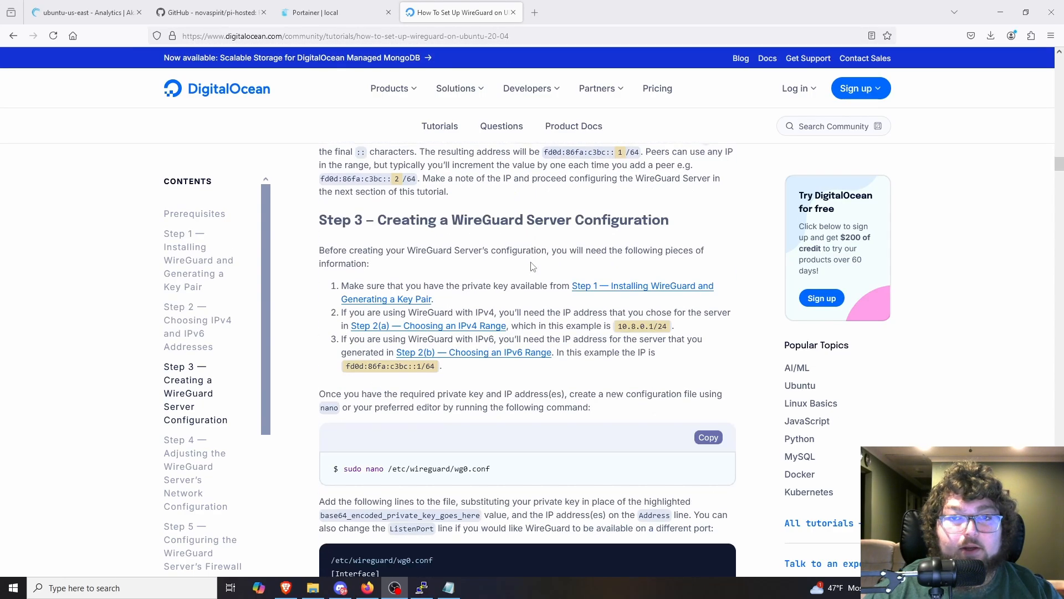
scroll(531, 260, "down", 20)
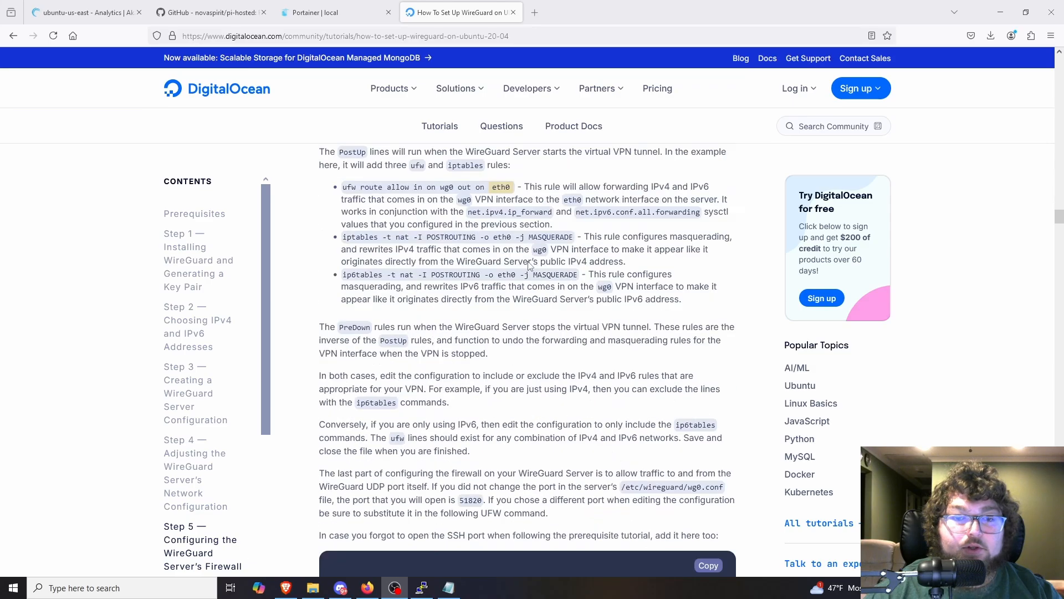
scroll(486, 288, "down", 20)
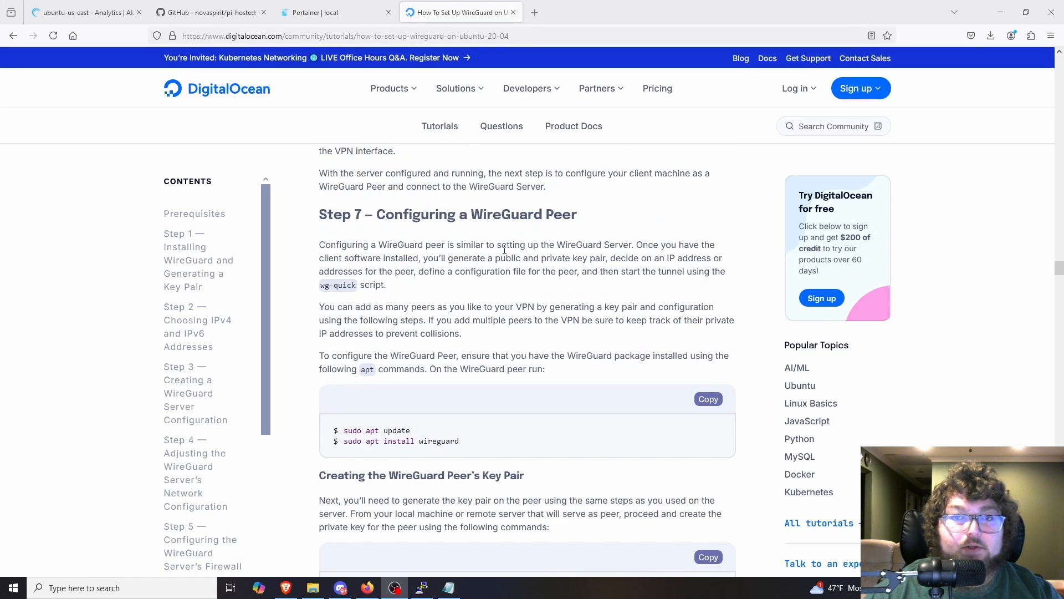
scroll(372, 224, "down", 9)
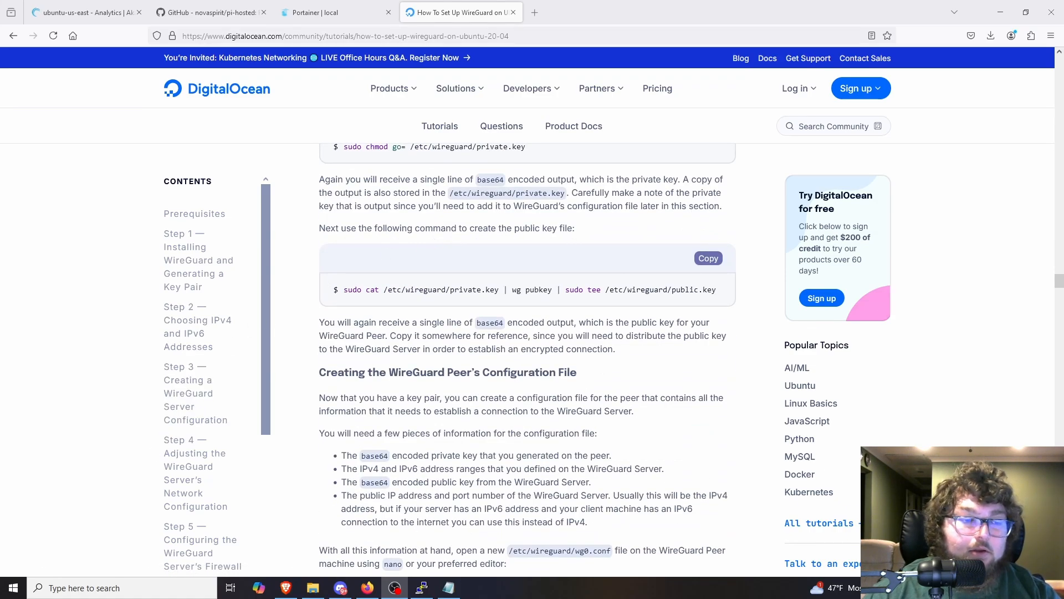
scroll(412, 180, "up", 7)
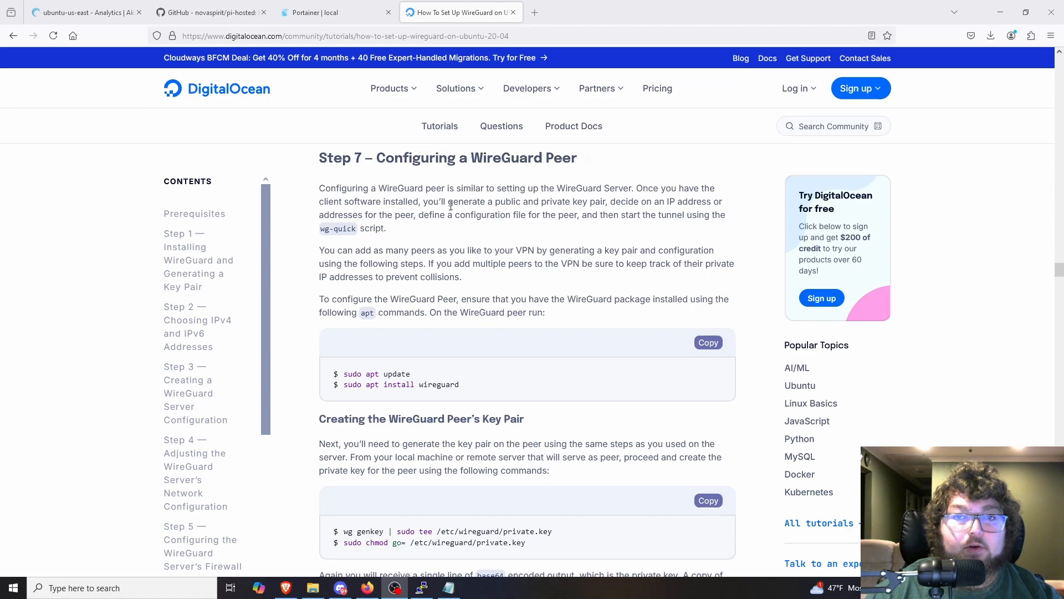
scroll(471, 360, "down", 2)
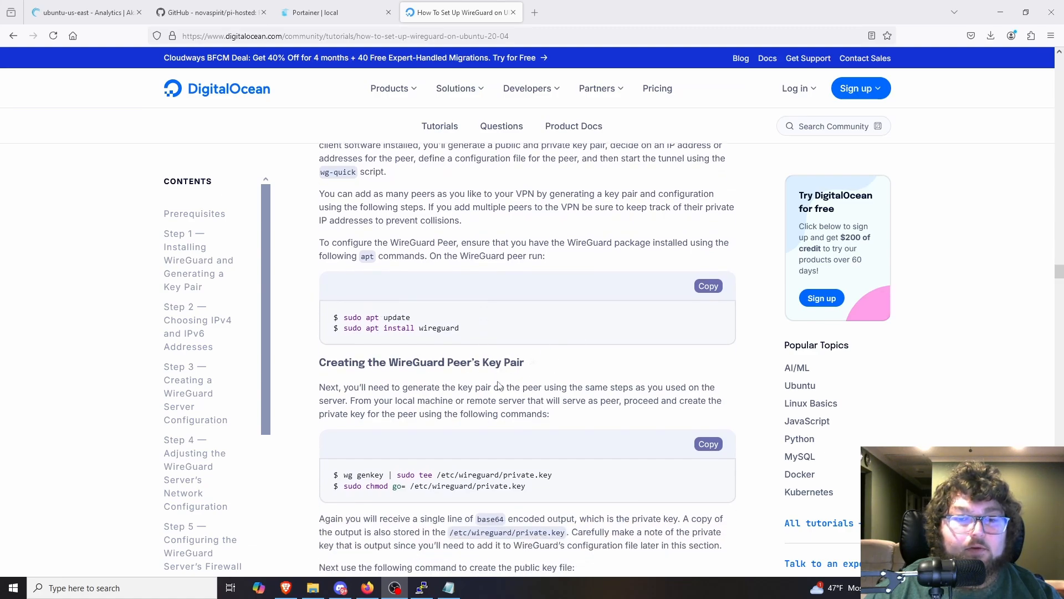
scroll(432, 299, "up", 1)
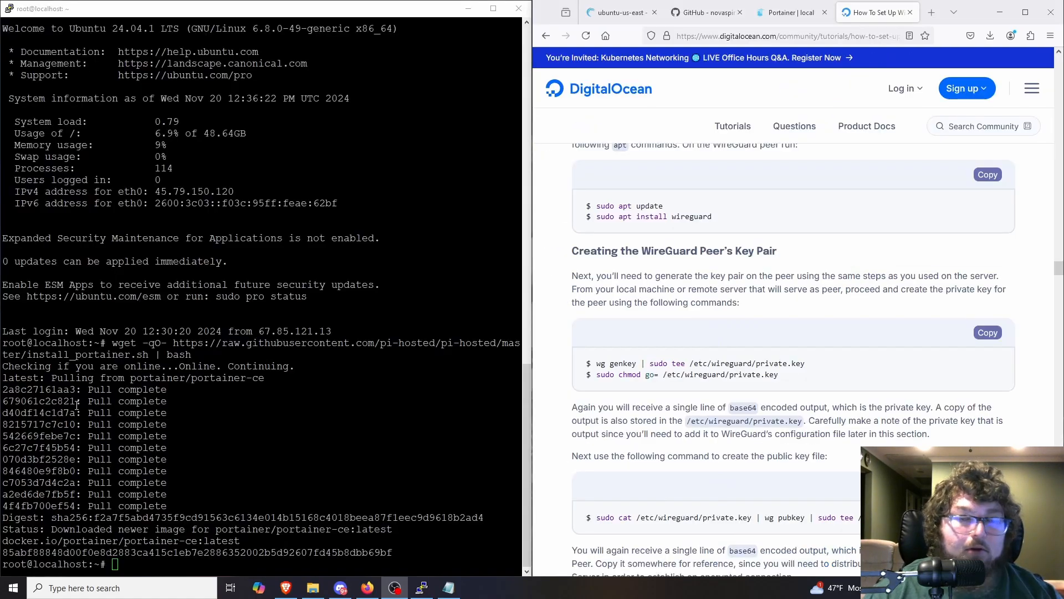
Step: Switch to the server's SSH terminal and clear its screen with the clear command
left_click(487, 323)
type("clearip")
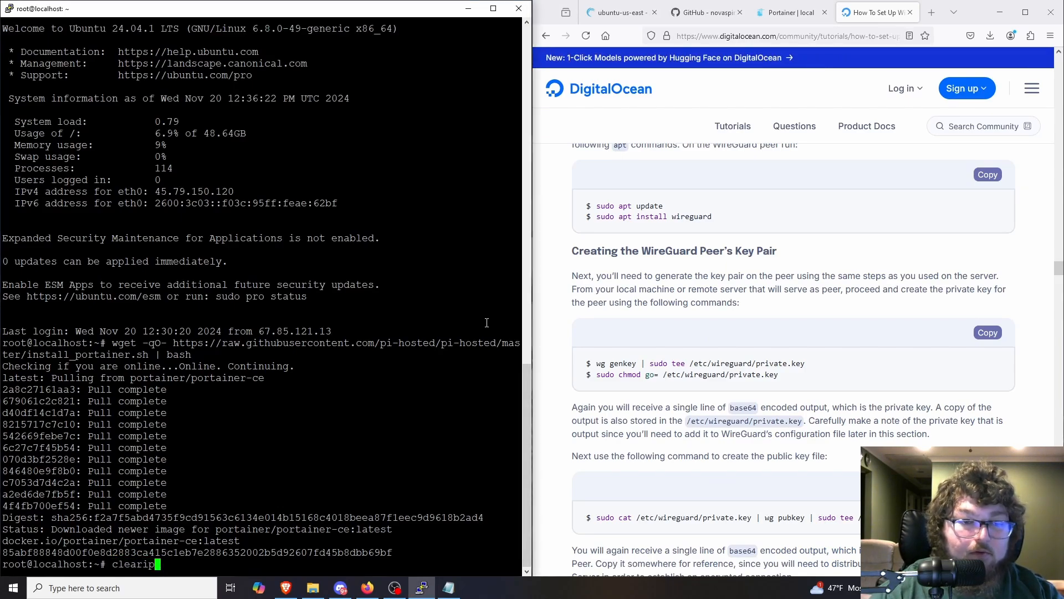
type("up")
key("Return")
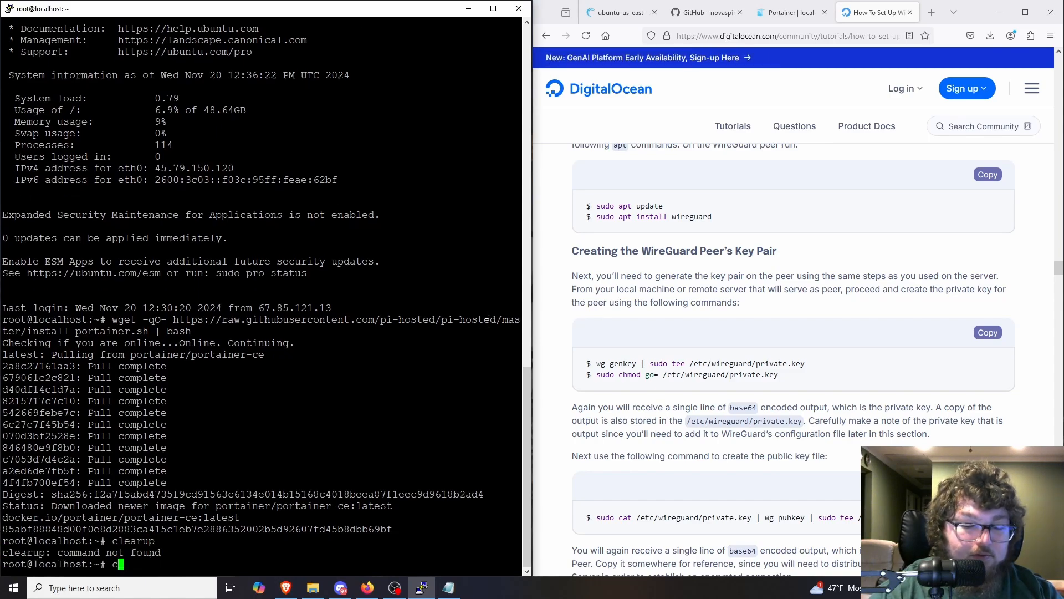
type("clear")
key("Return")
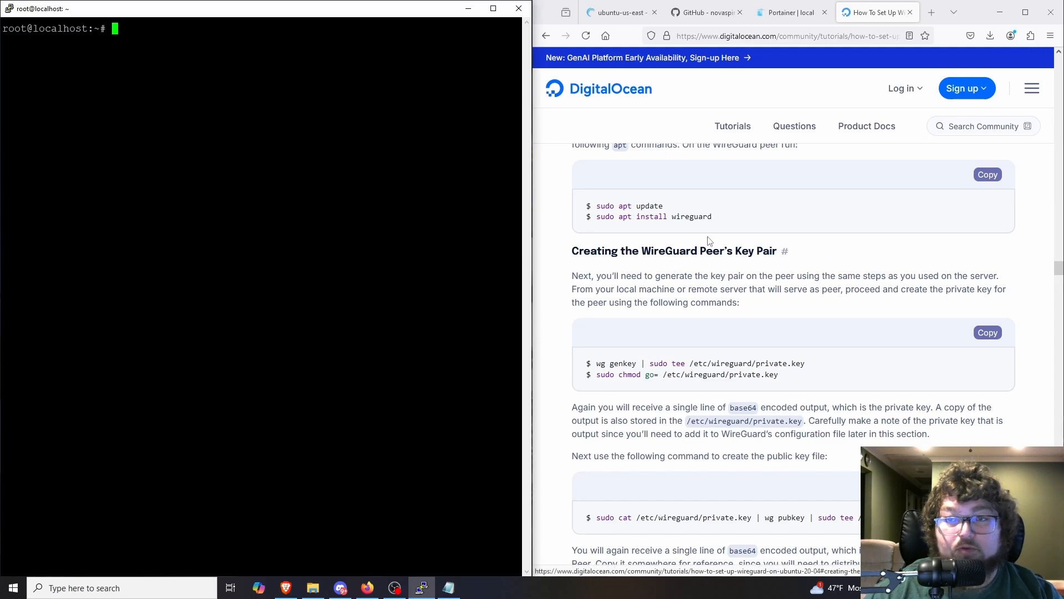
Step: Refresh the server's package index by running the tutorial's command sudo apt update in the terminal
scroll(715, 244, "up", 1)
scroll(775, 216, "up", 3)
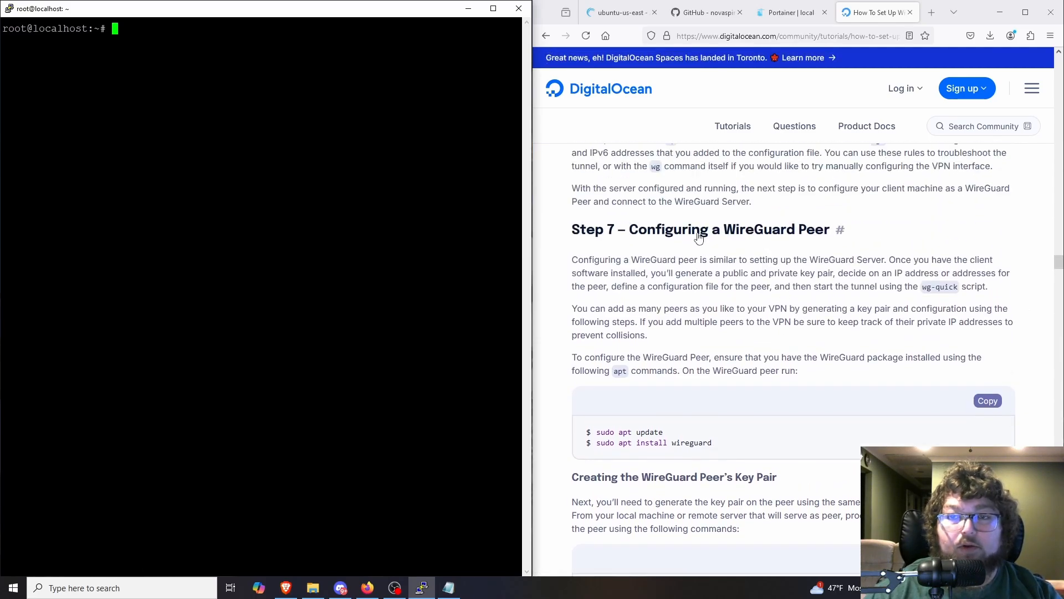
scroll(687, 255, "down", 2)
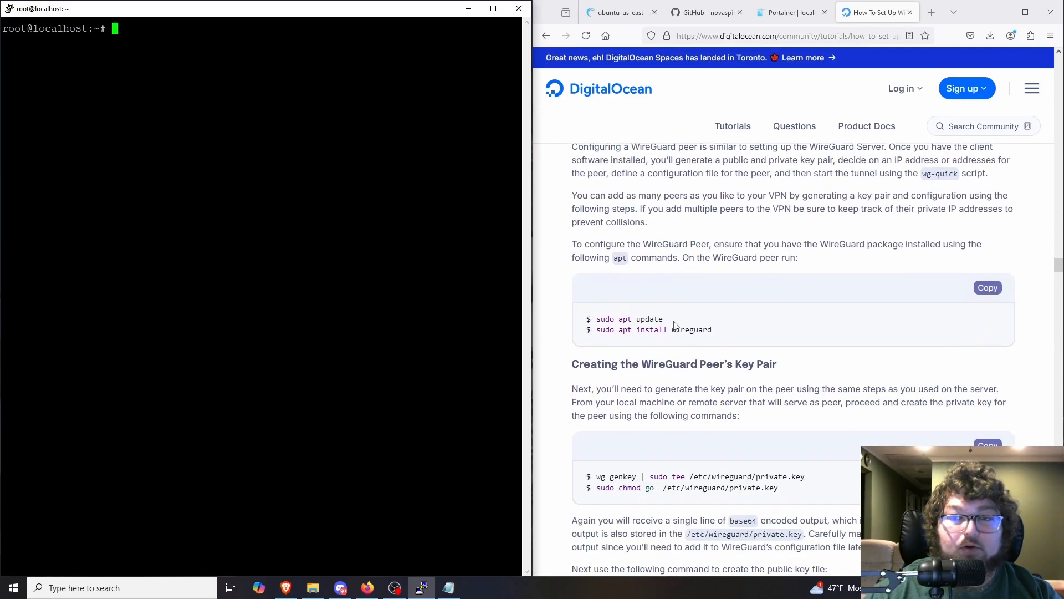
left_click_drag(662, 319, 596, 319)
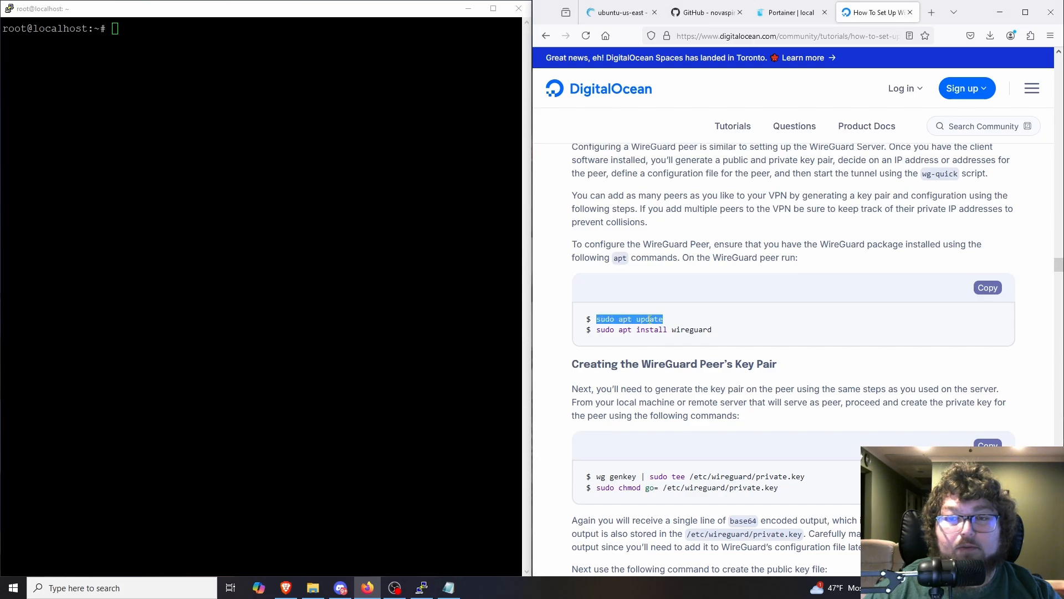
key("ctrl+c")
right_click(216, 229)
key("Return")
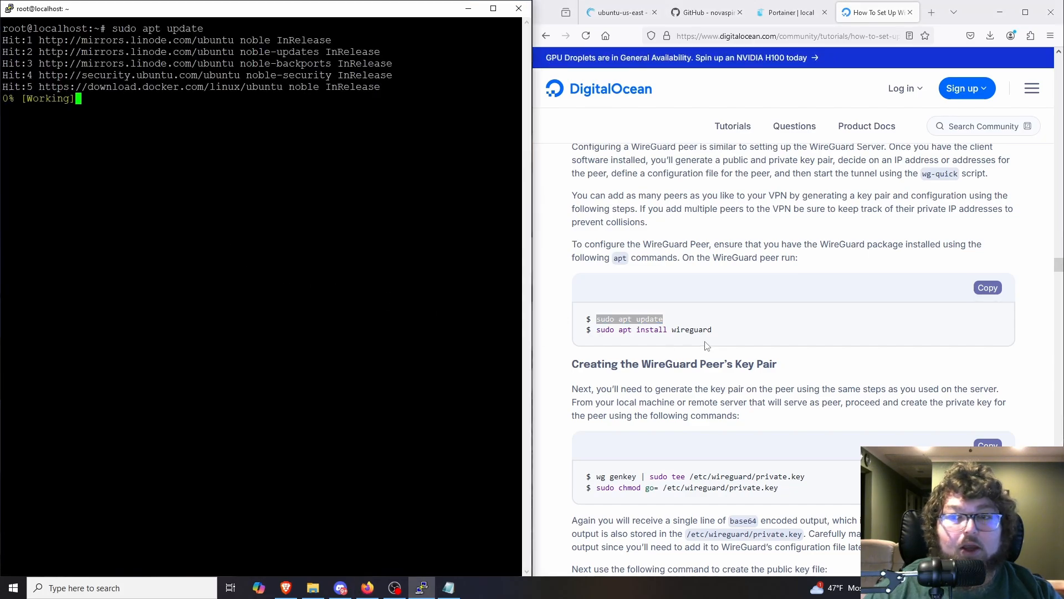
Step: Install WireGuard on the server with sudo apt install wireguard, answering y to continue the installation
triple_click(643, 330)
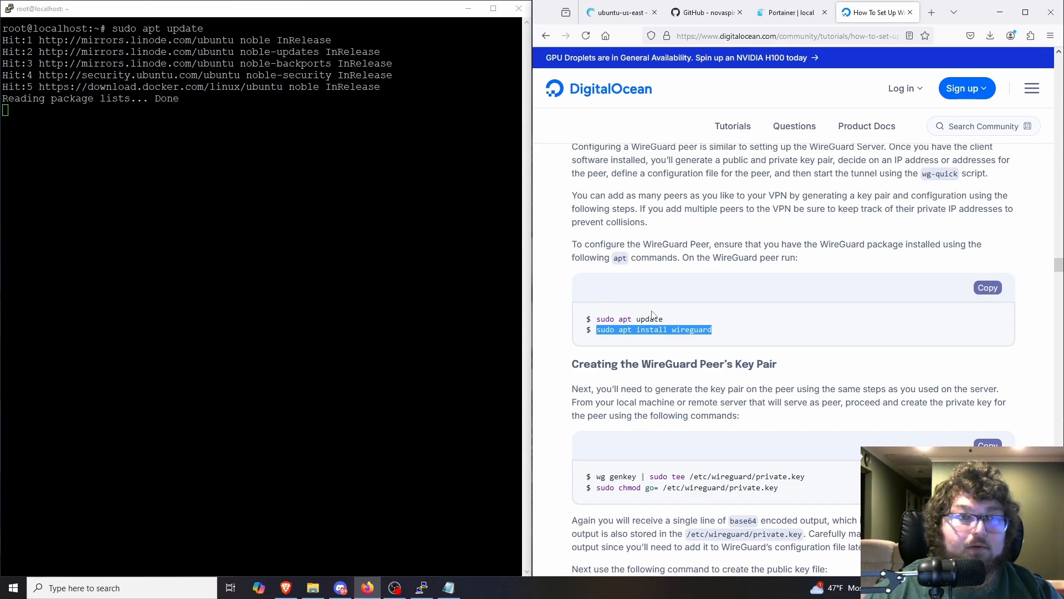
right_click(213, 197)
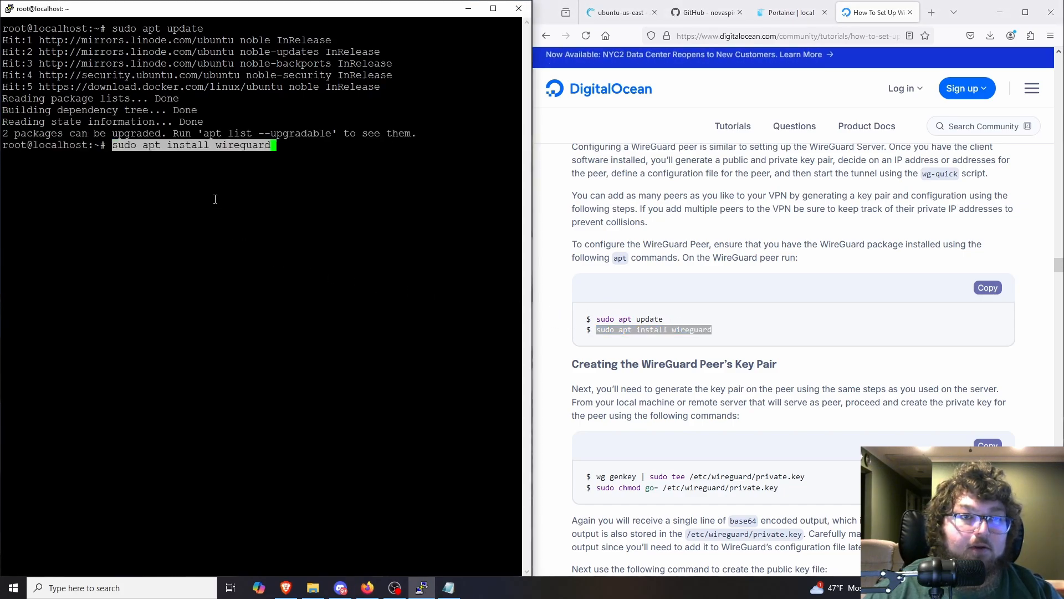
key("Return")
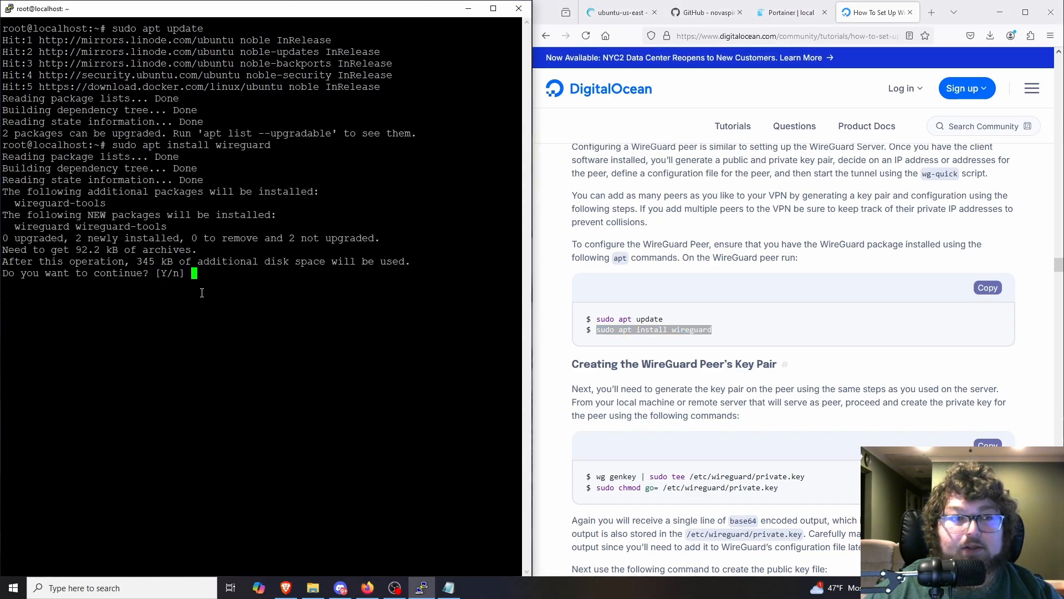
type("y")
key("Return")
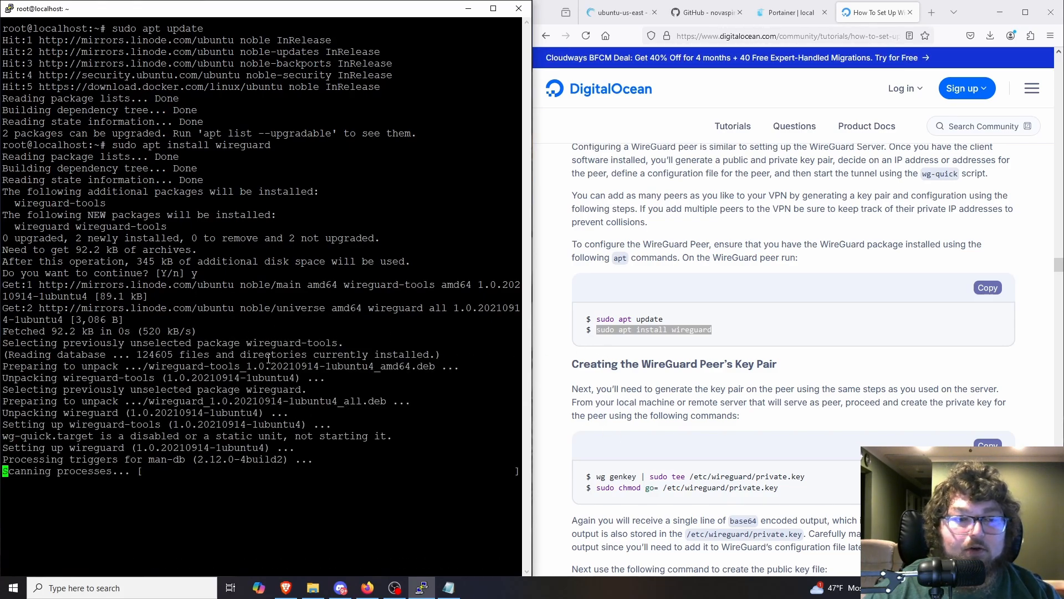
Step: Clear the terminal and generate the peer's private key with wg genkey | sudo tee /etc/wireguard/private.key
scroll(690, 444, "down", 2)
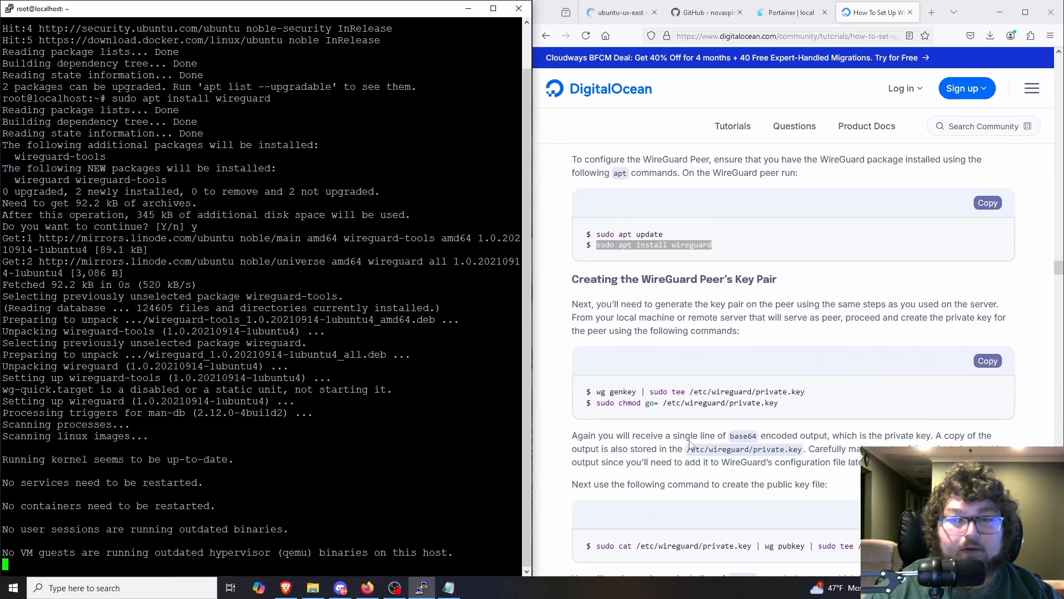
scroll(657, 338, "down", 1)
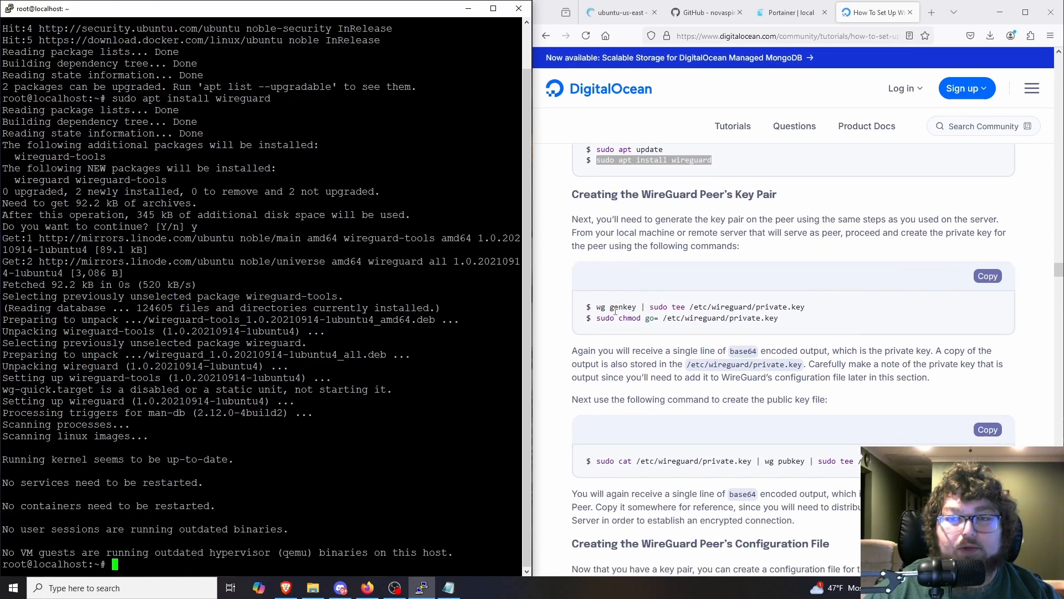
triple_click(695, 310)
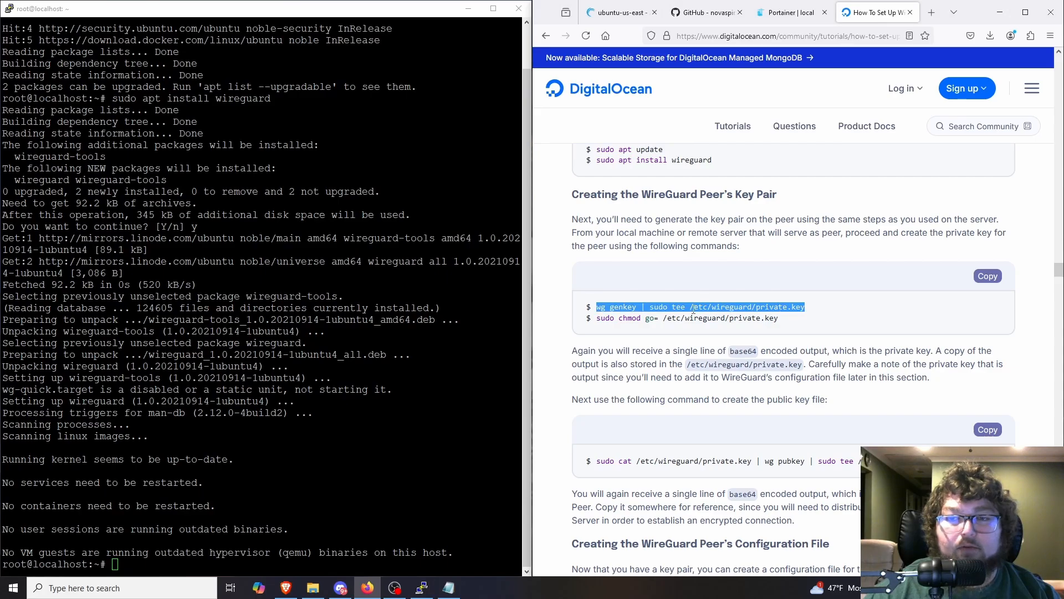
right_click(754, 308)
left_click(776, 324)
left_click(332, 342)
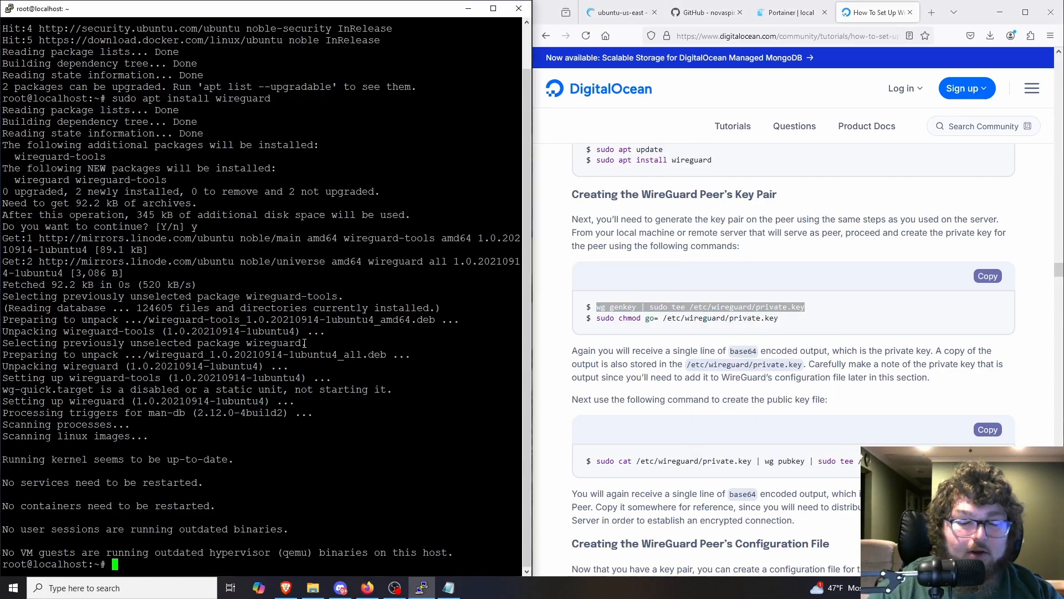
type("clear")
key("Return")
right_click(299, 334)
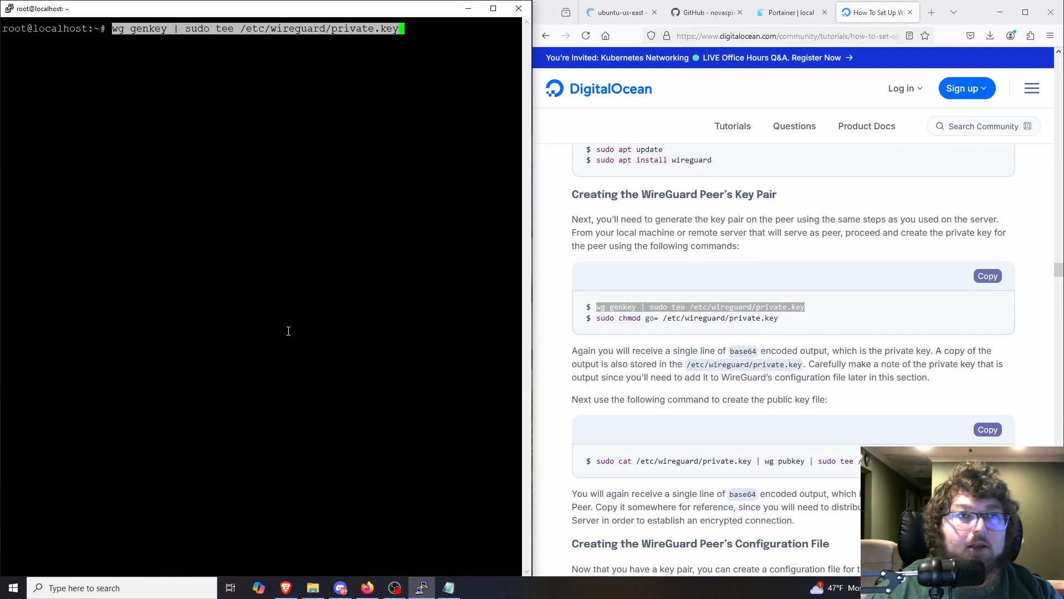
key("Return")
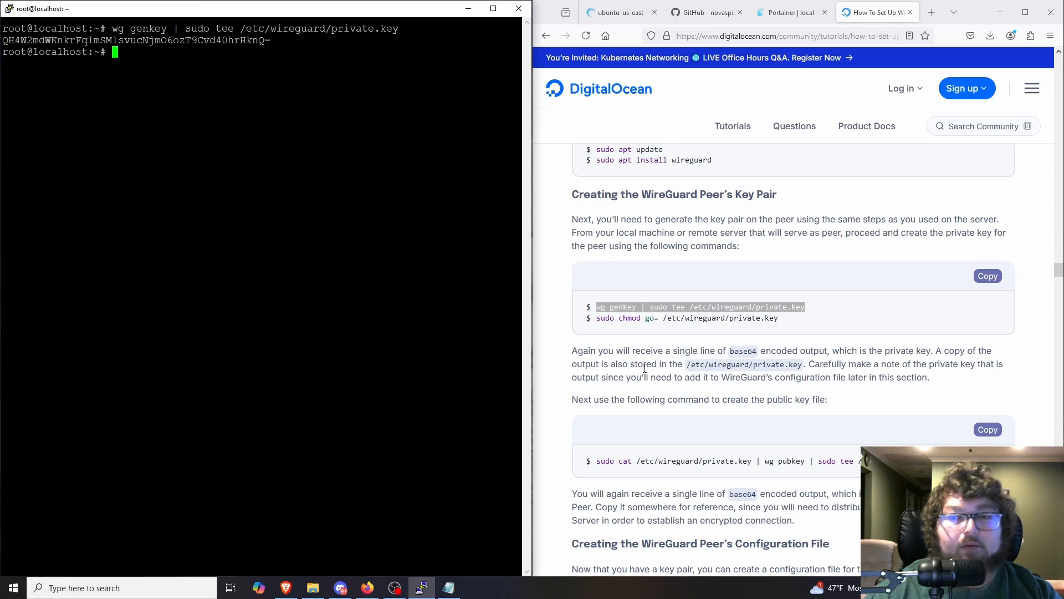
Step: Remove group and other permissions from the private key file with sudo chmod go= /etc/wireguard/private.key
triple_click(665, 319)
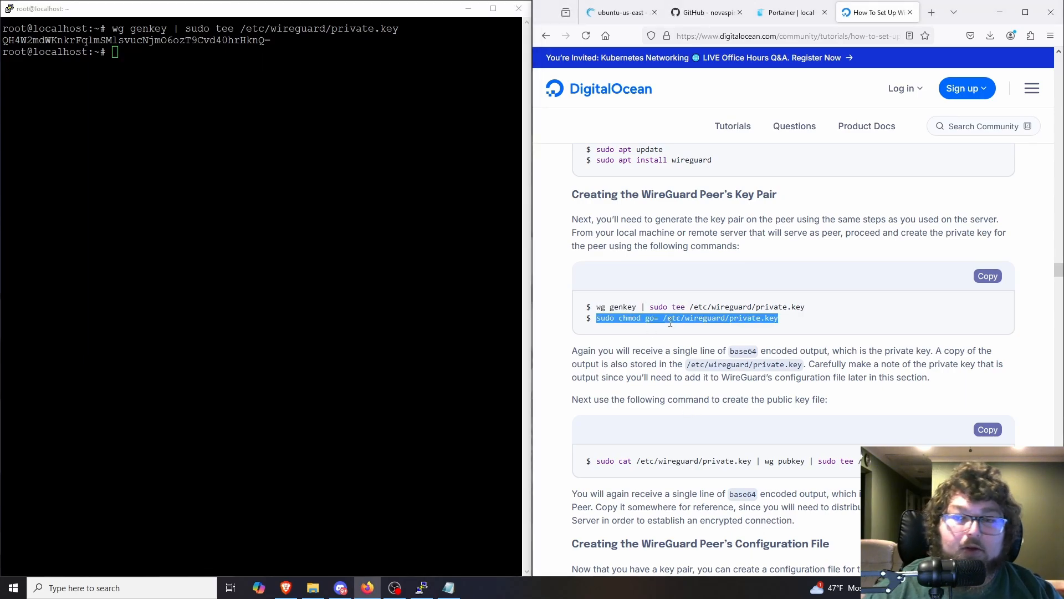
right_click(668, 325)
left_click(686, 334)
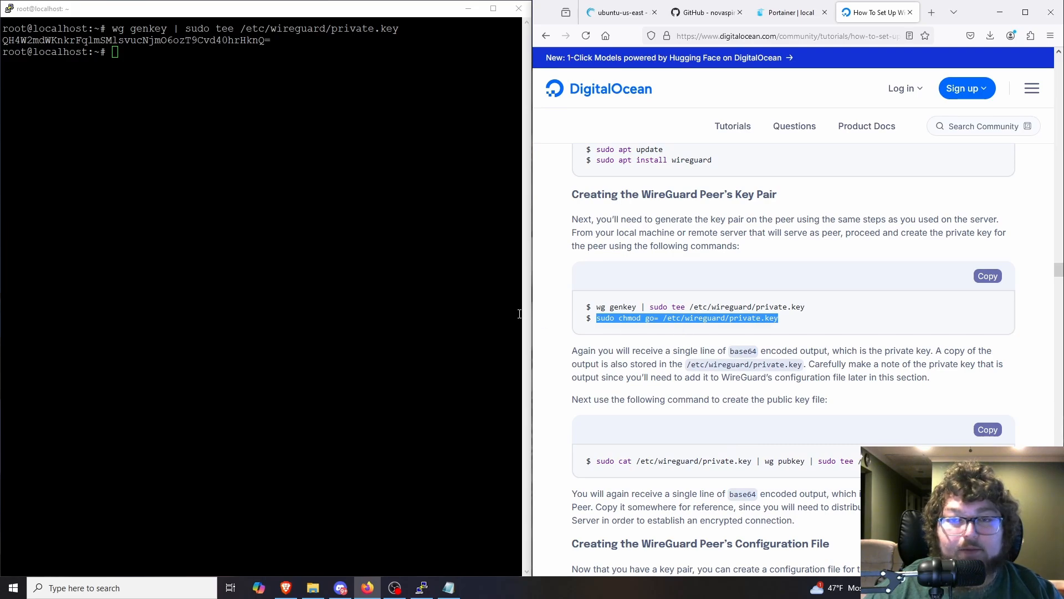
right_click(215, 128)
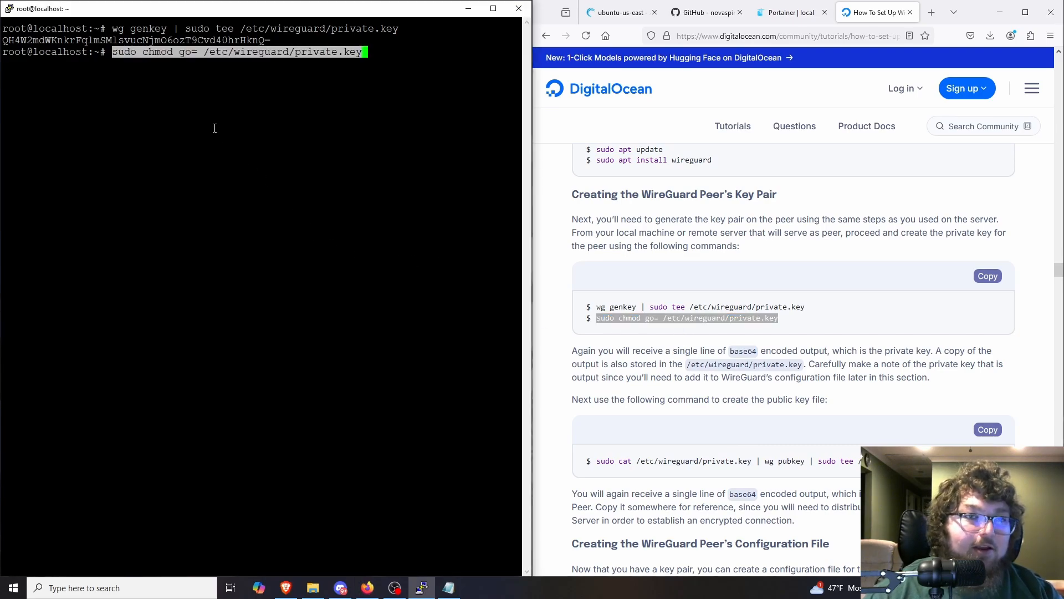
key("Return")
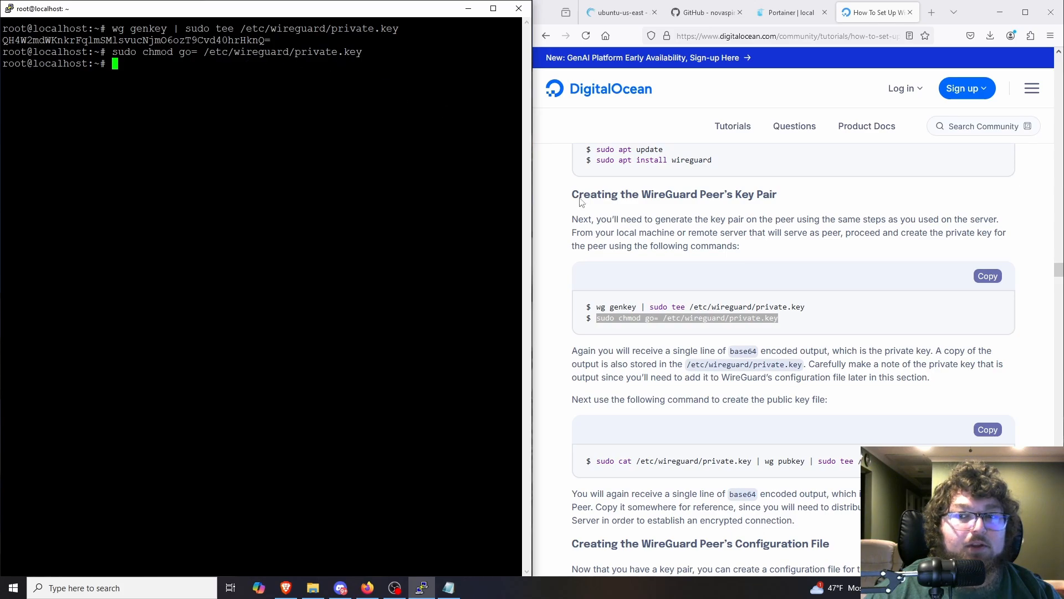
Step: Create the public key file by running sudo cat /etc/wireguard/private.key | wg pubkey | sudo tee /etc/wireguard/public.key
scroll(668, 333, "down", 2)
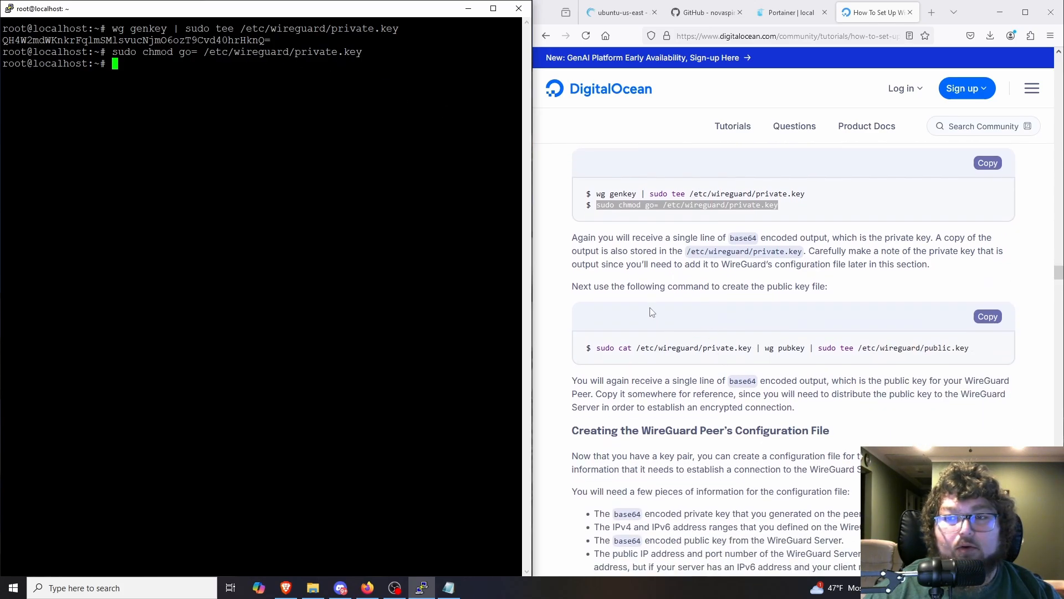
scroll(665, 300, "down", 2)
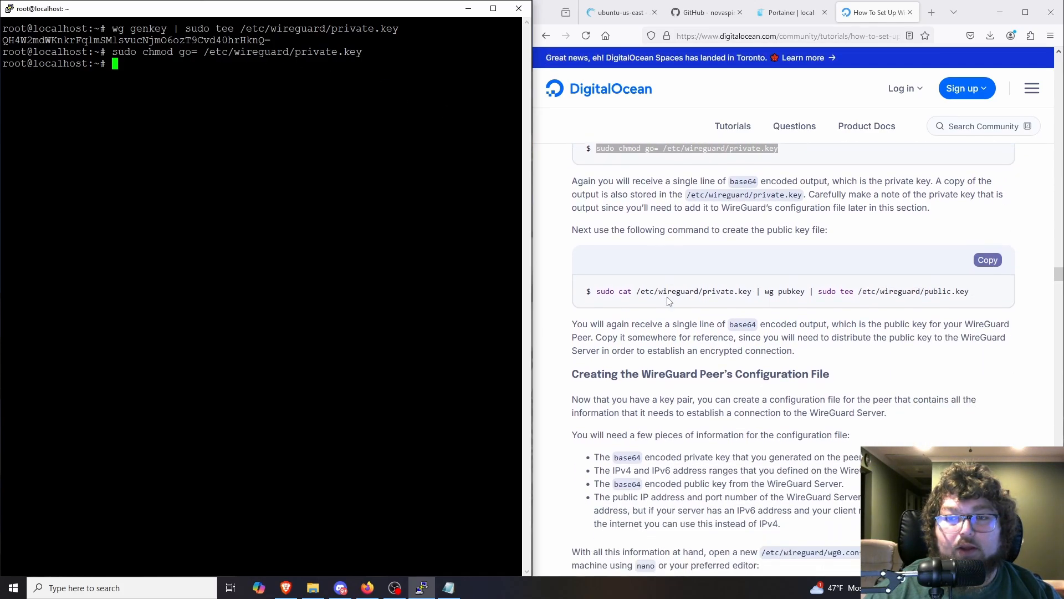
left_click(987, 203)
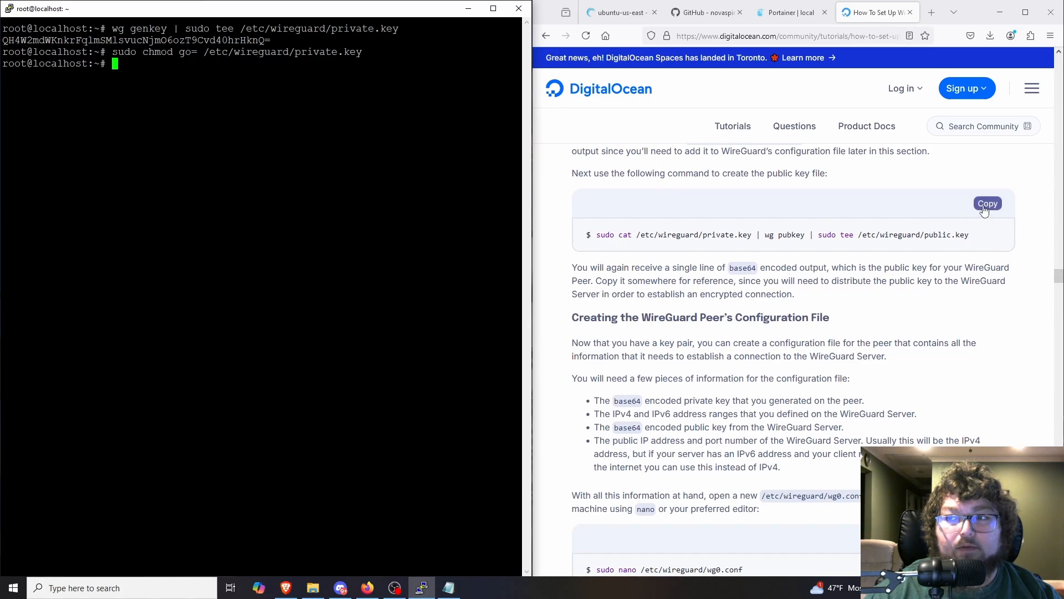
right_click(290, 157)
key("Return")
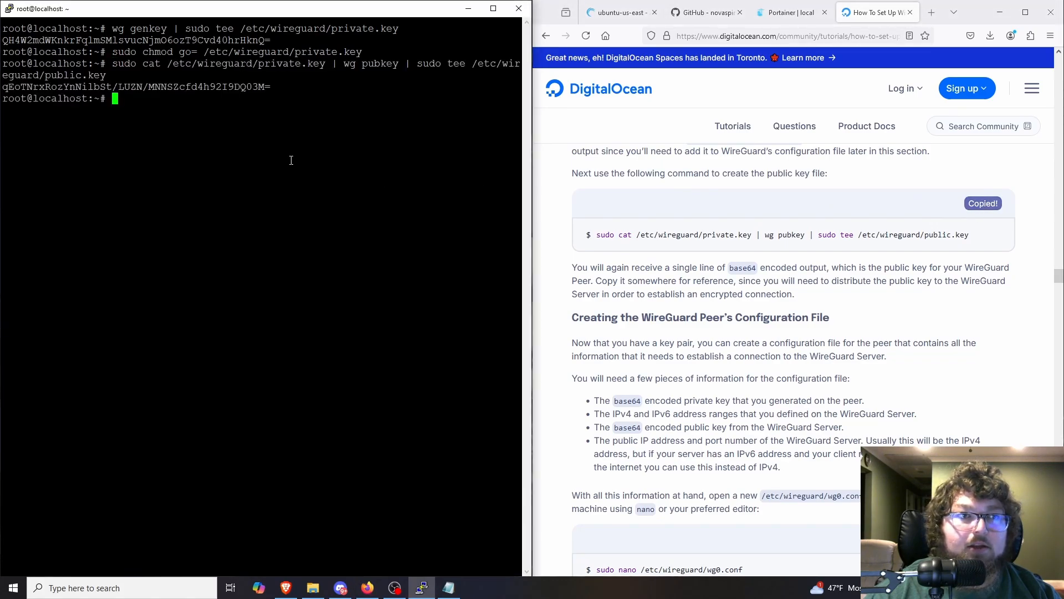
Step: Open the peer's configuration file with sudo nano /etc/wireguard/wg0.conf, then exit the editor to the shell
scroll(720, 355, "down", 4)
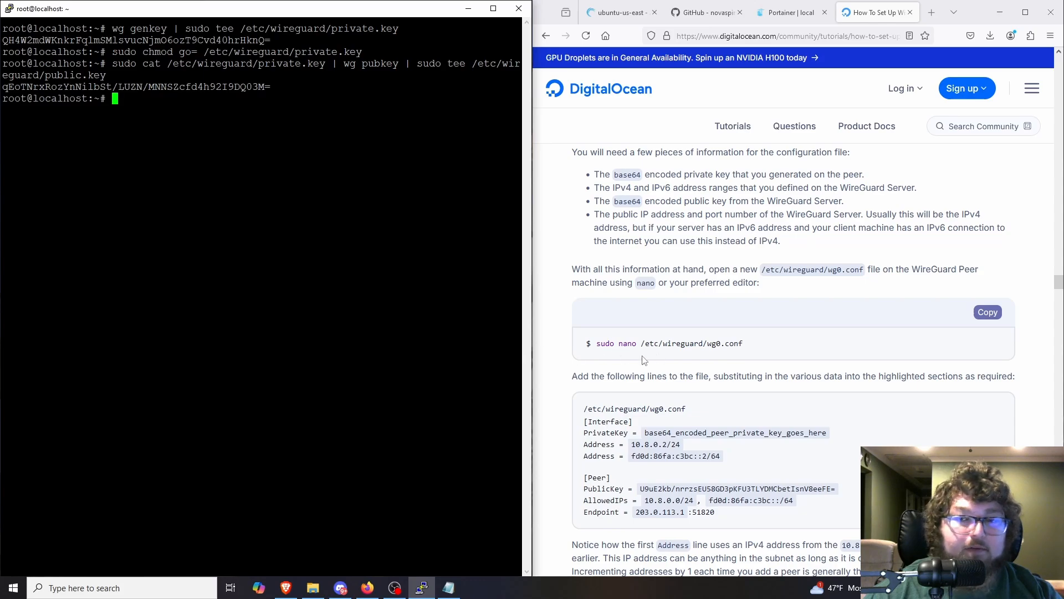
scroll(607, 316, "down", 1)
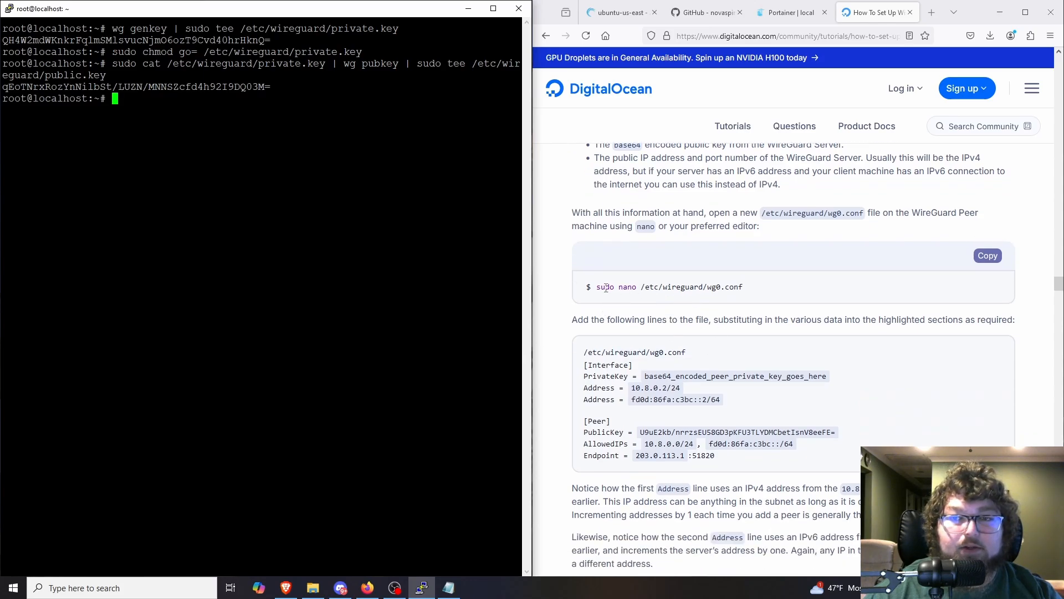
left_click_drag(598, 288, 743, 290)
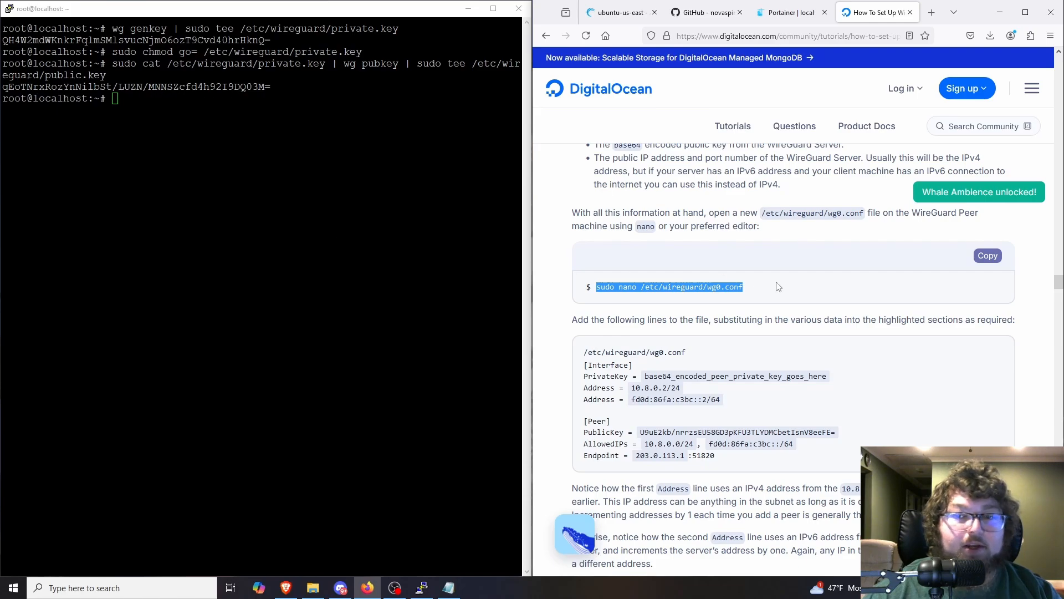
left_click(988, 255)
right_click(236, 171)
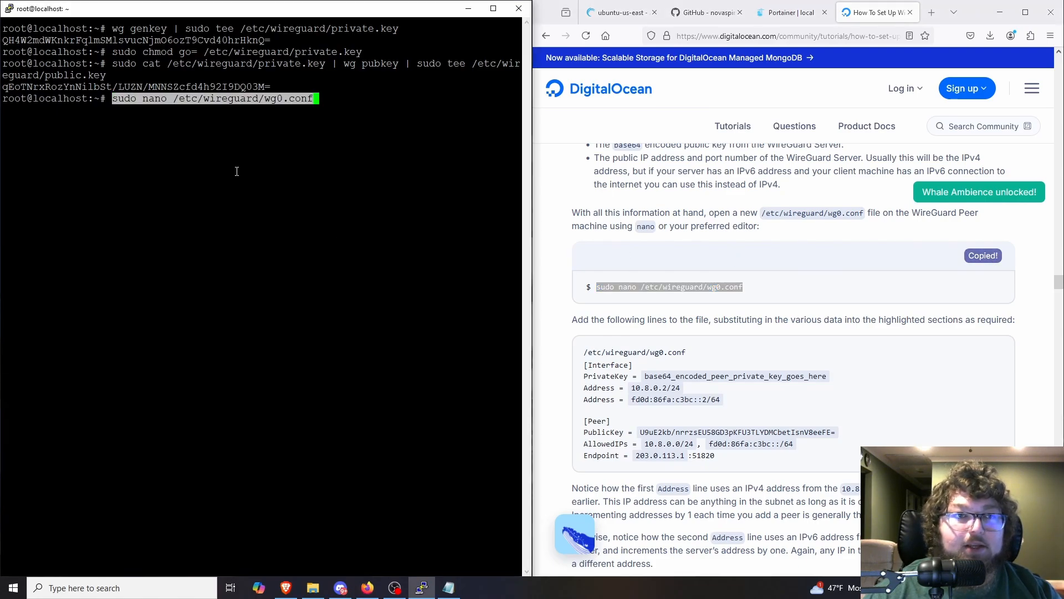
key("Return")
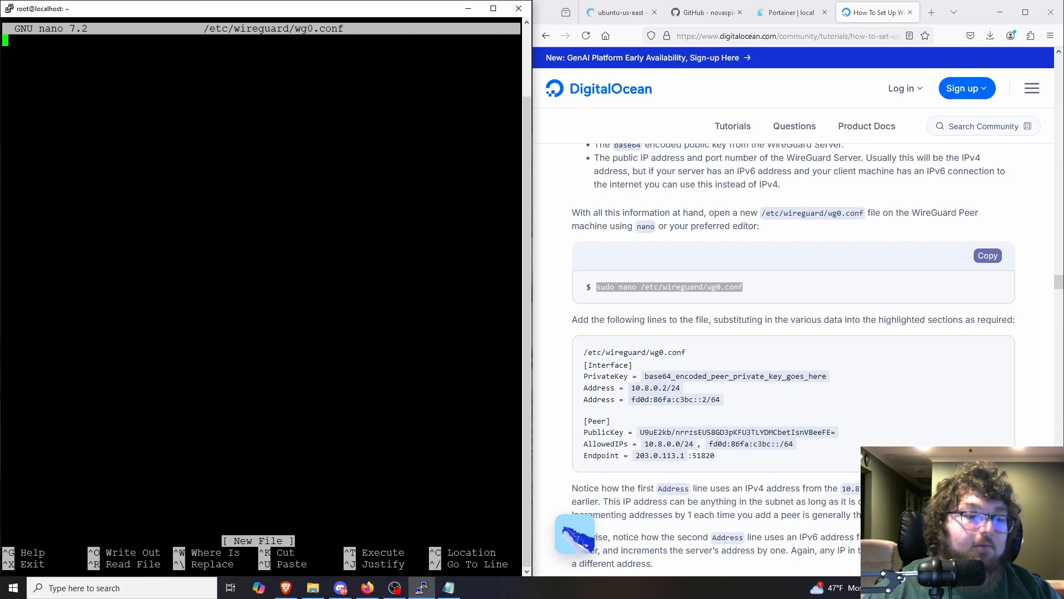
key("ctrl+x")
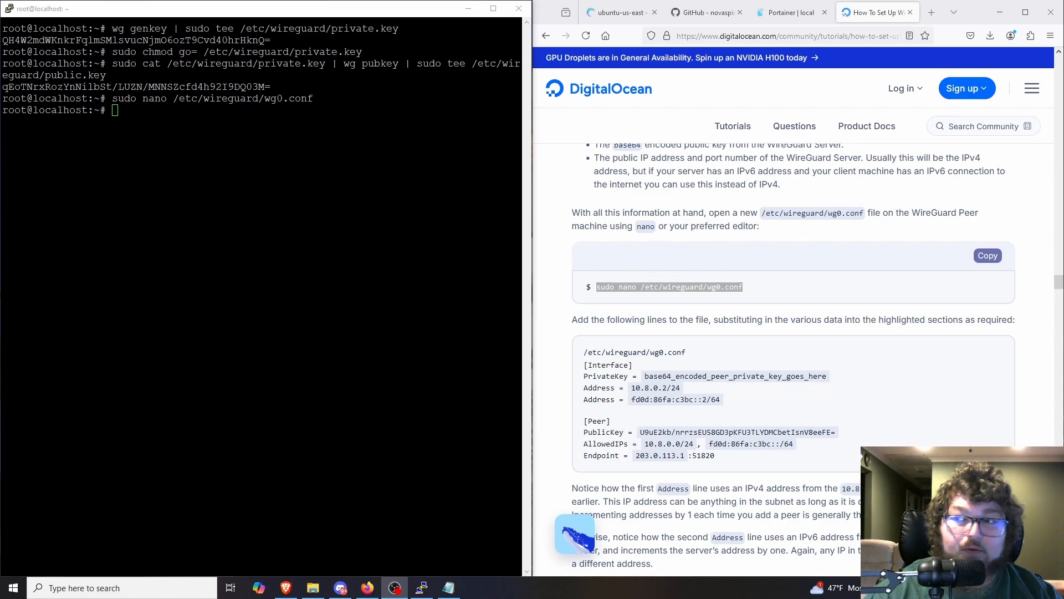
key("alt+Tab")
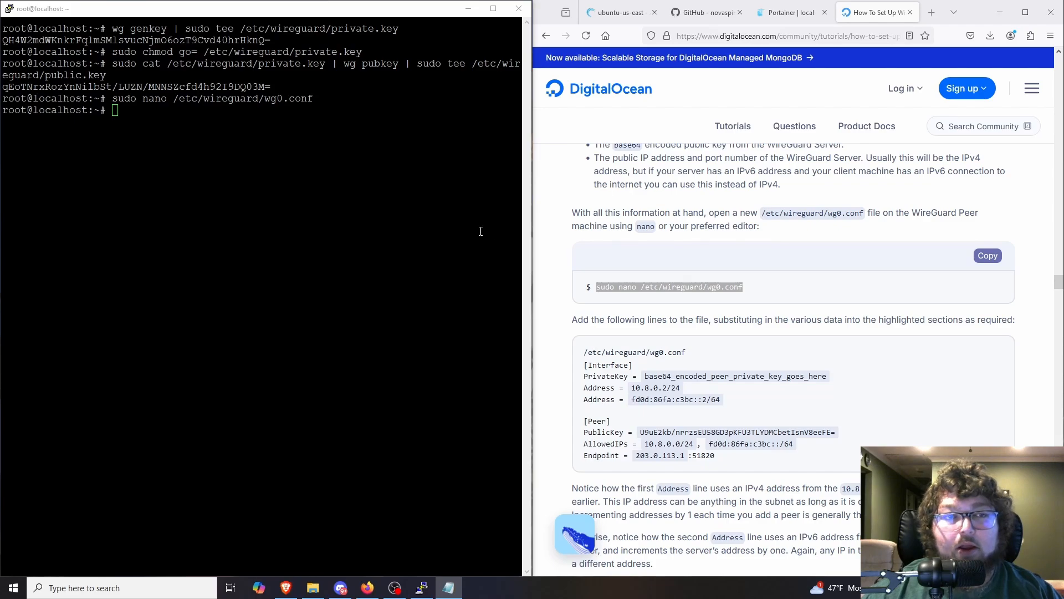
Step: Review the tutorial's sections on the peer's configuration, gateway routing rules, DNS resolvers and adding the peer's public key to the server
scroll(669, 316, "down", 5)
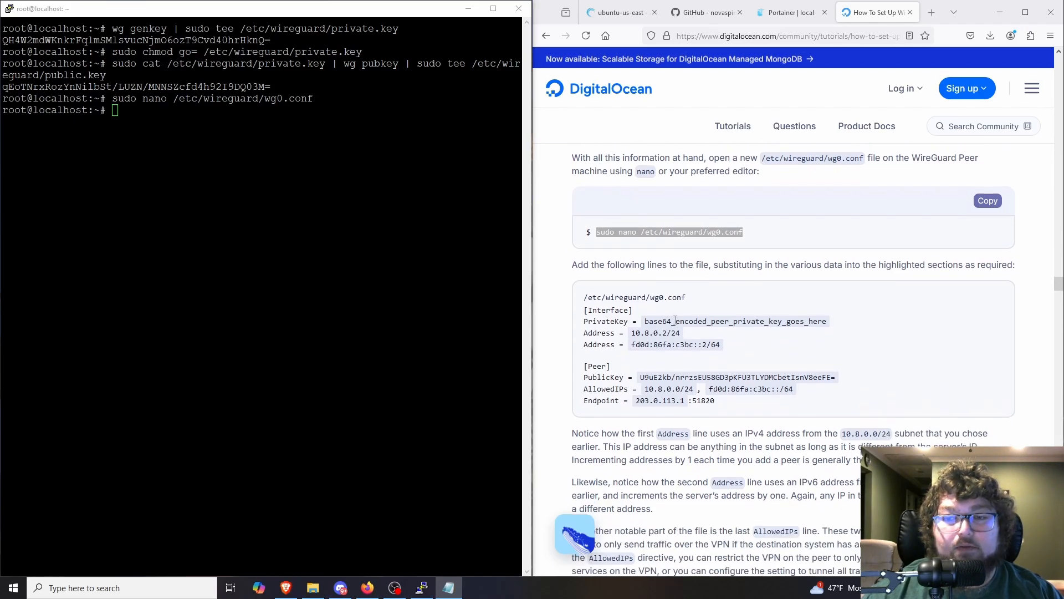
scroll(675, 320, "down", 6)
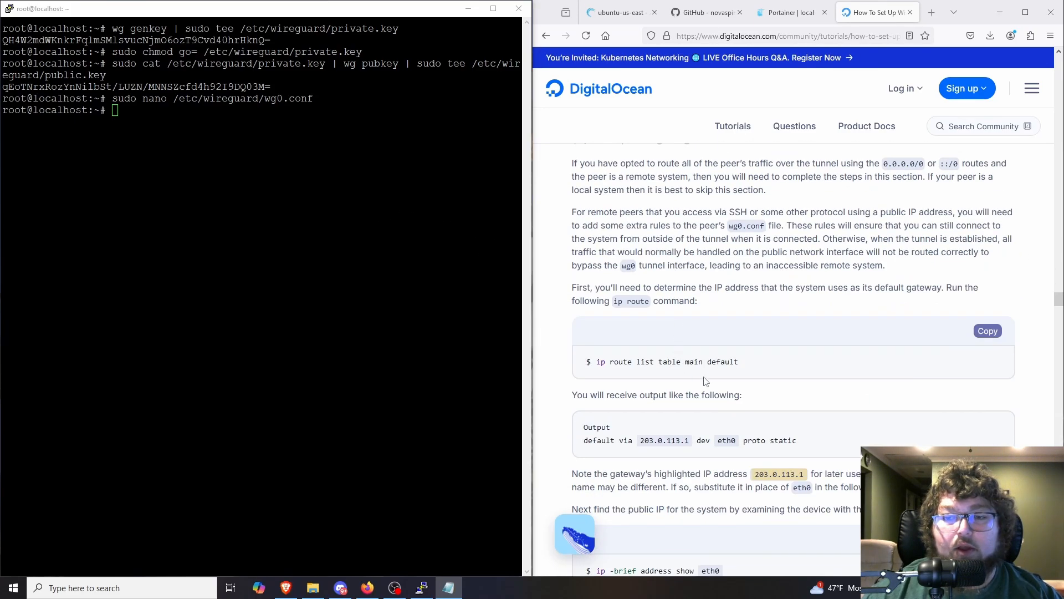
scroll(715, 349, "down", 3)
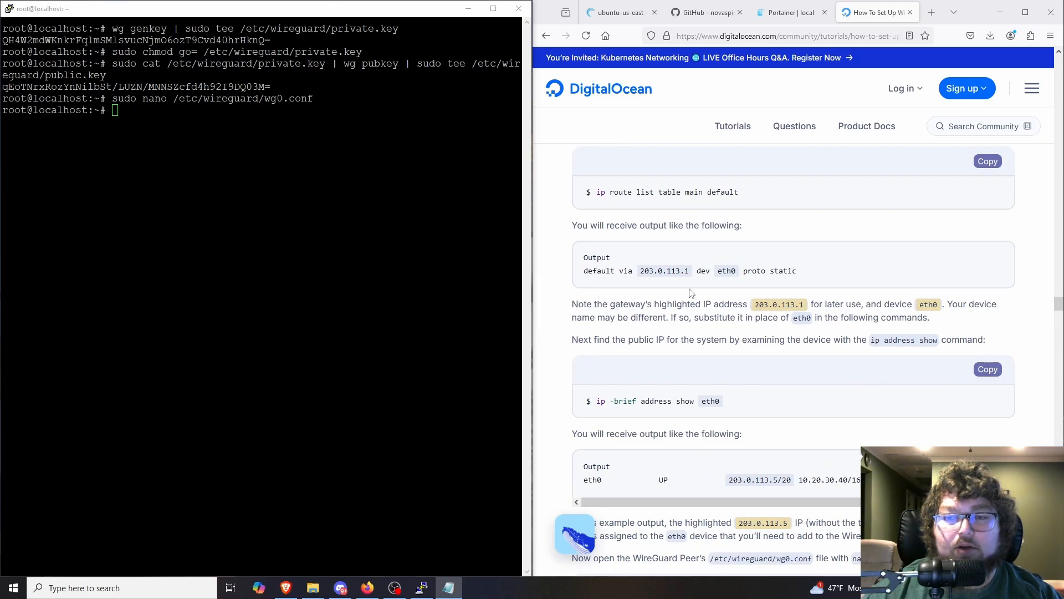
scroll(674, 297, "down", 11)
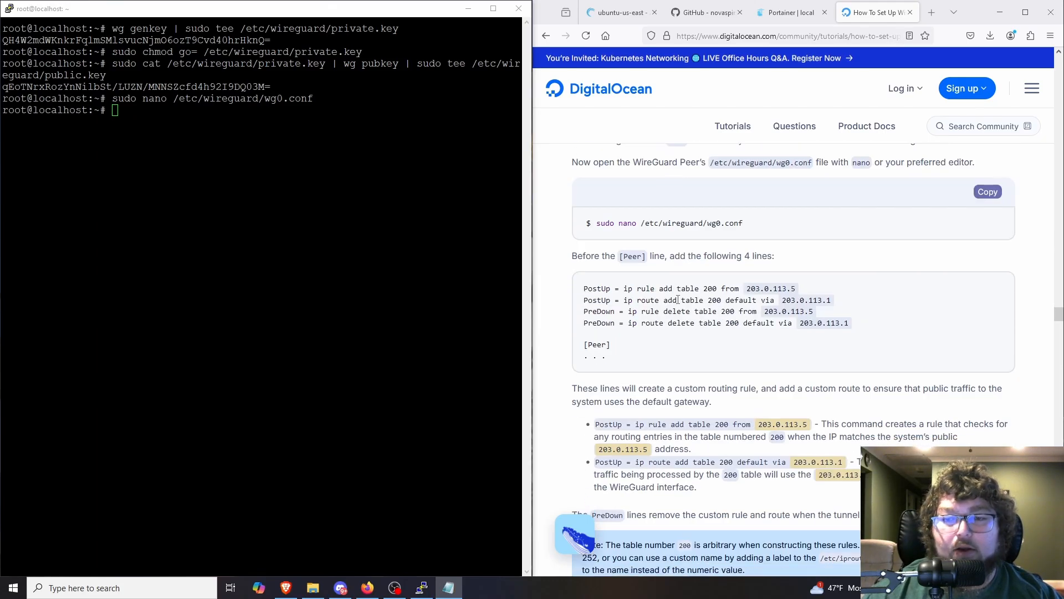
scroll(674, 300, "up", 5)
scroll(675, 296, "down", 11)
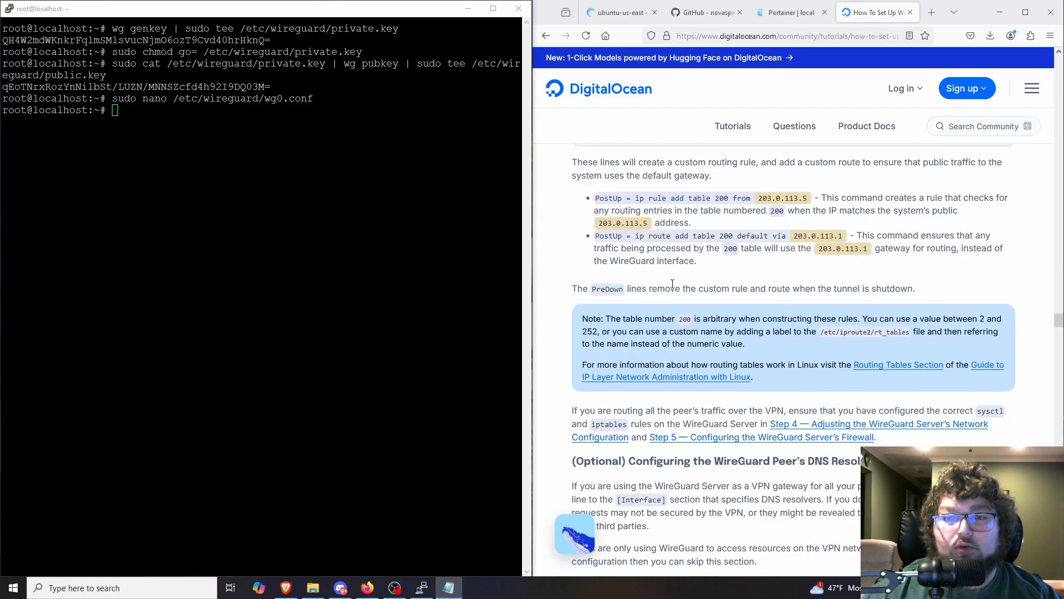
scroll(732, 315, "down", 6)
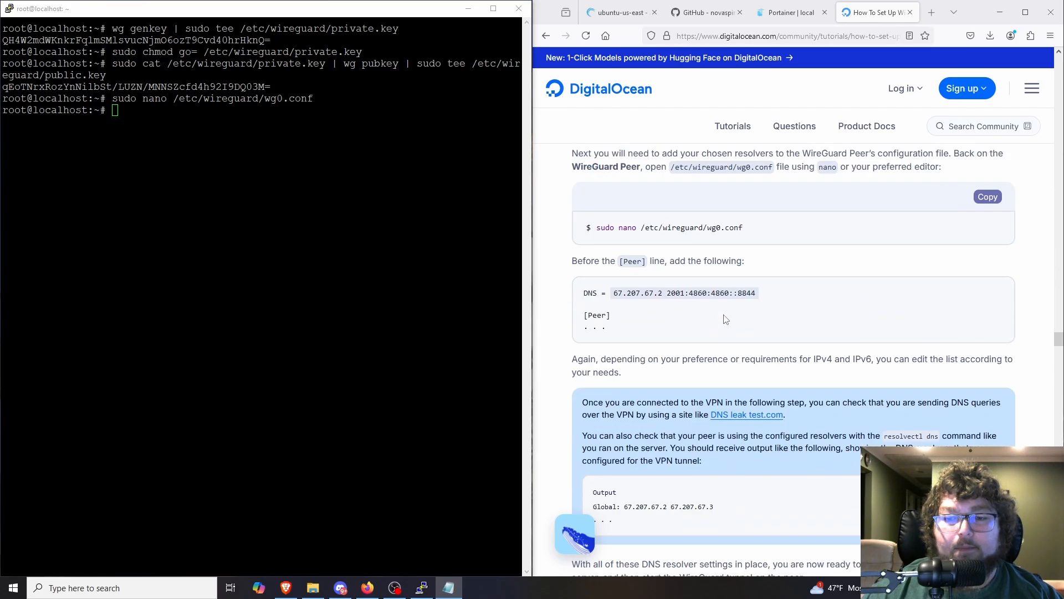
scroll(726, 320, "down", 7)
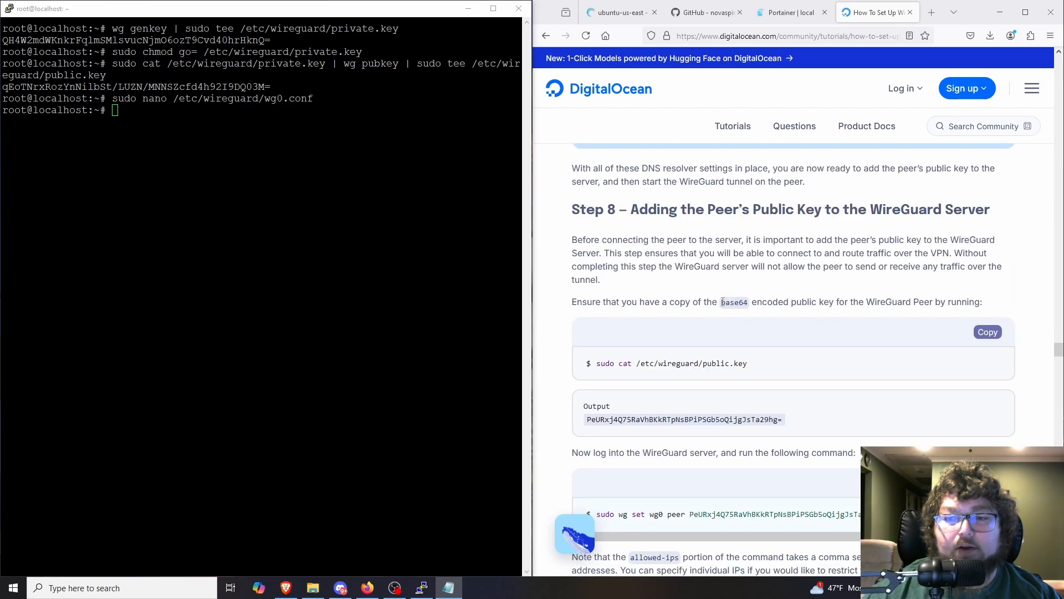
scroll(723, 302, "down", 1)
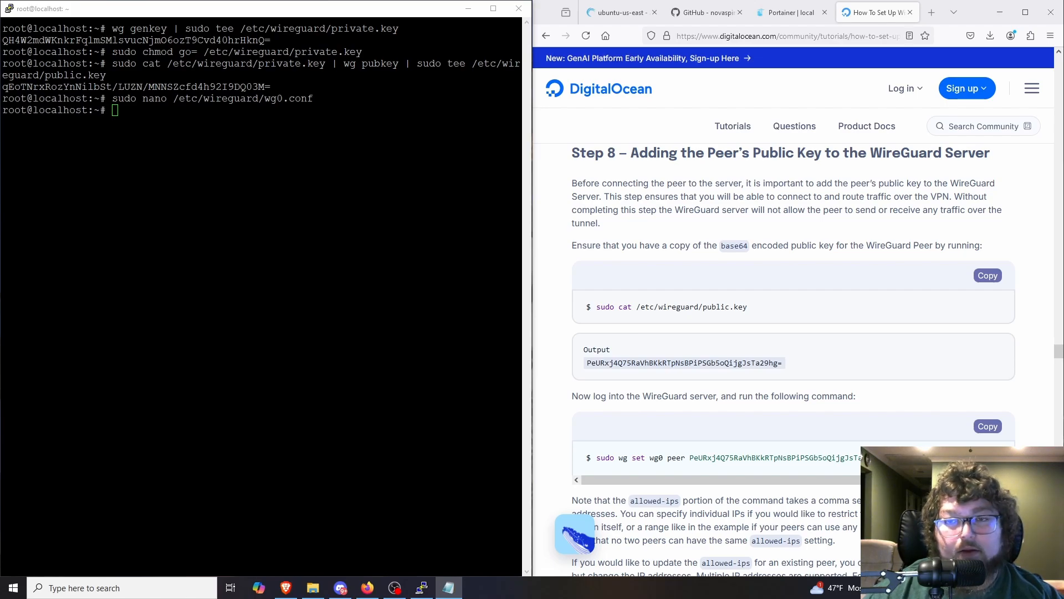
Step: Check the WireGuard tunnel status by running the tutorial's sudo wg command in the terminal
scroll(675, 338, "down", 6)
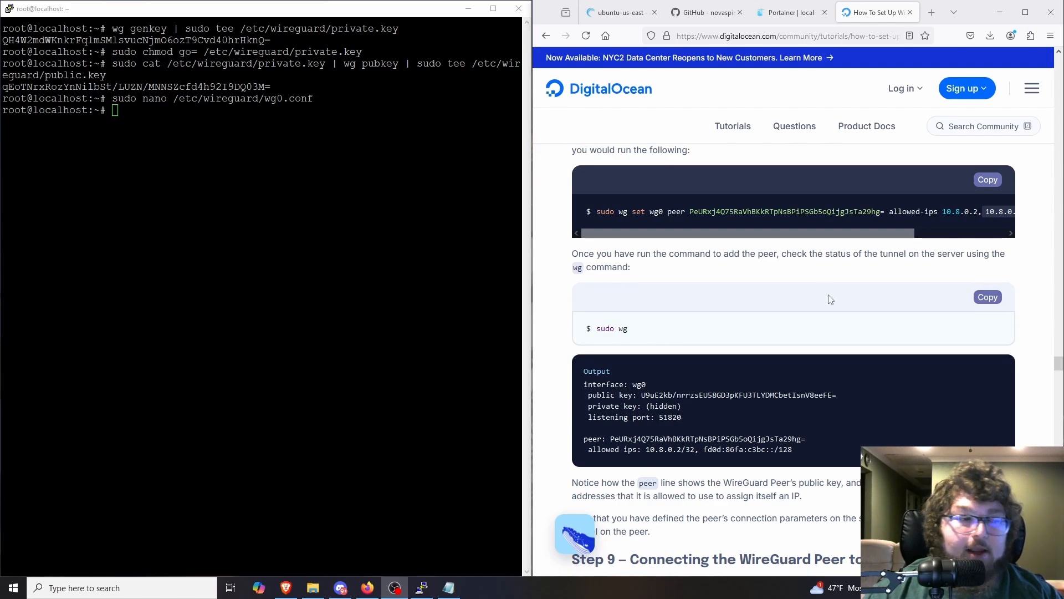
left_click(988, 298)
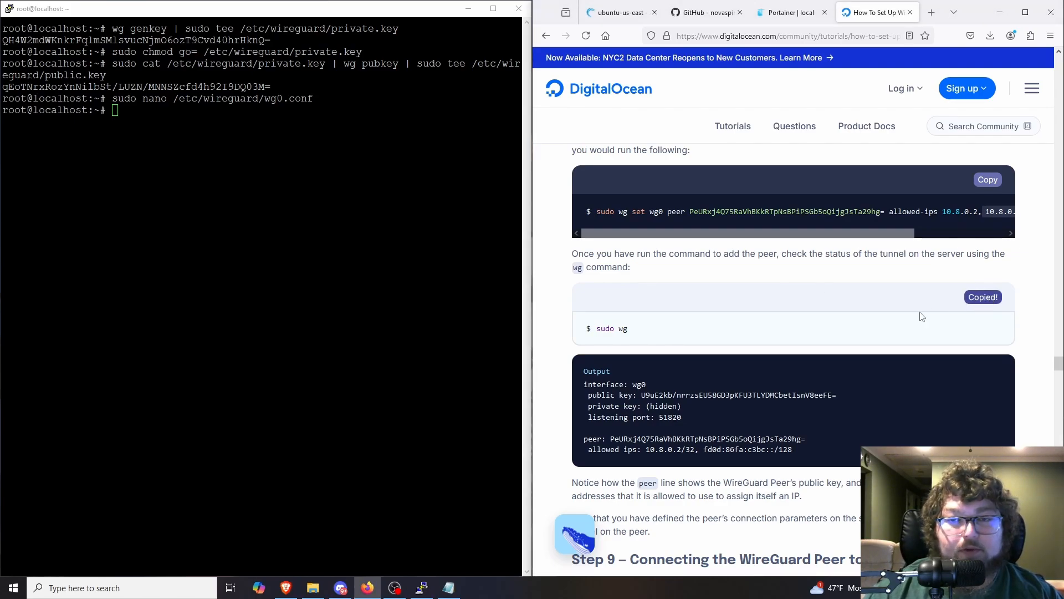
right_click(314, 209)
key("Return")
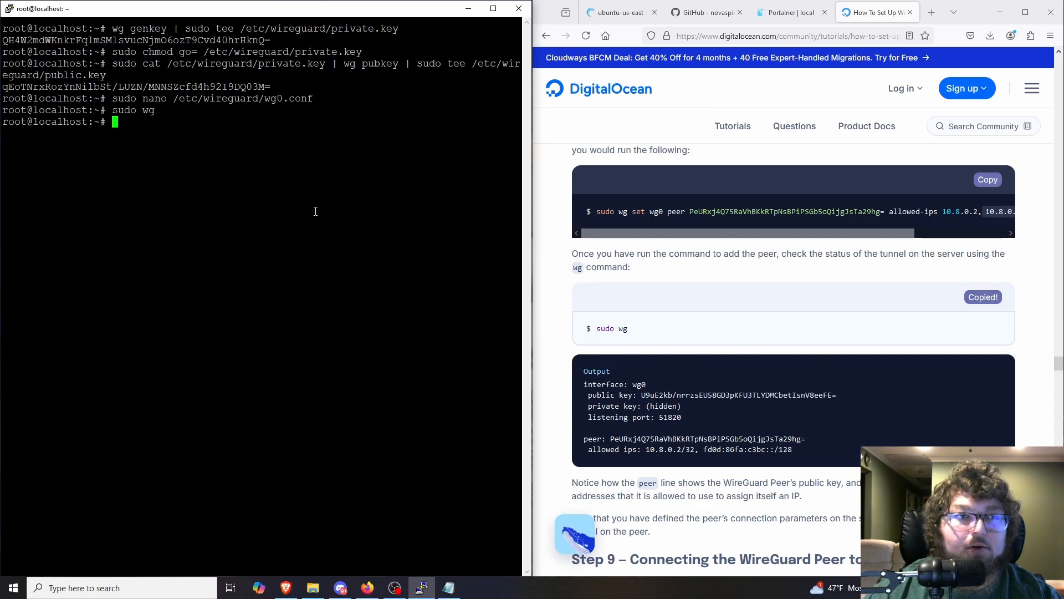
Step: Run the tutorial's Step 9 command sudo apt install resolvconf on the peer
scroll(678, 358, "down", 4)
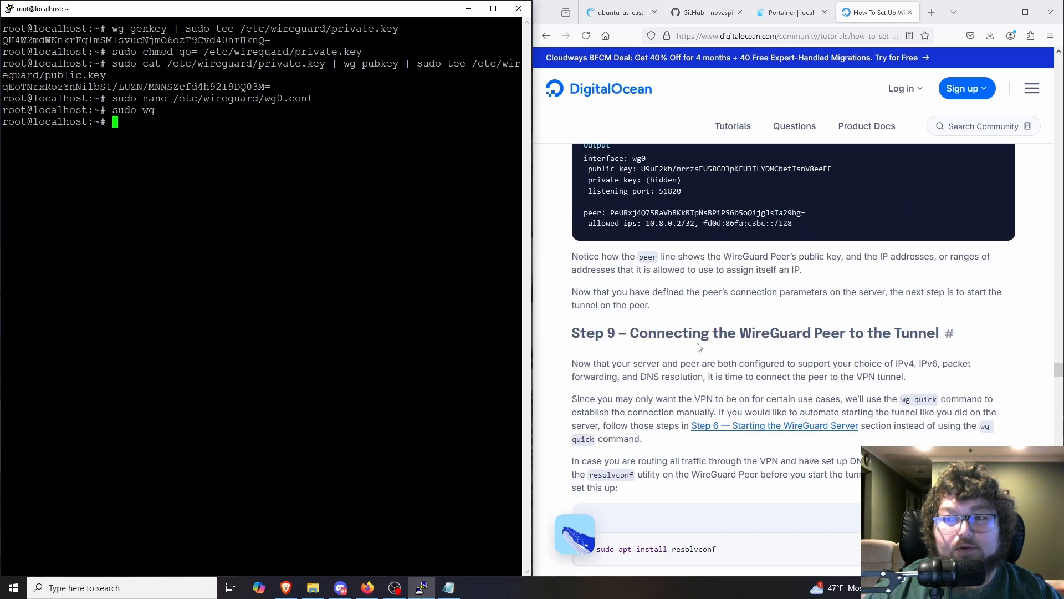
scroll(699, 348, "down", 3)
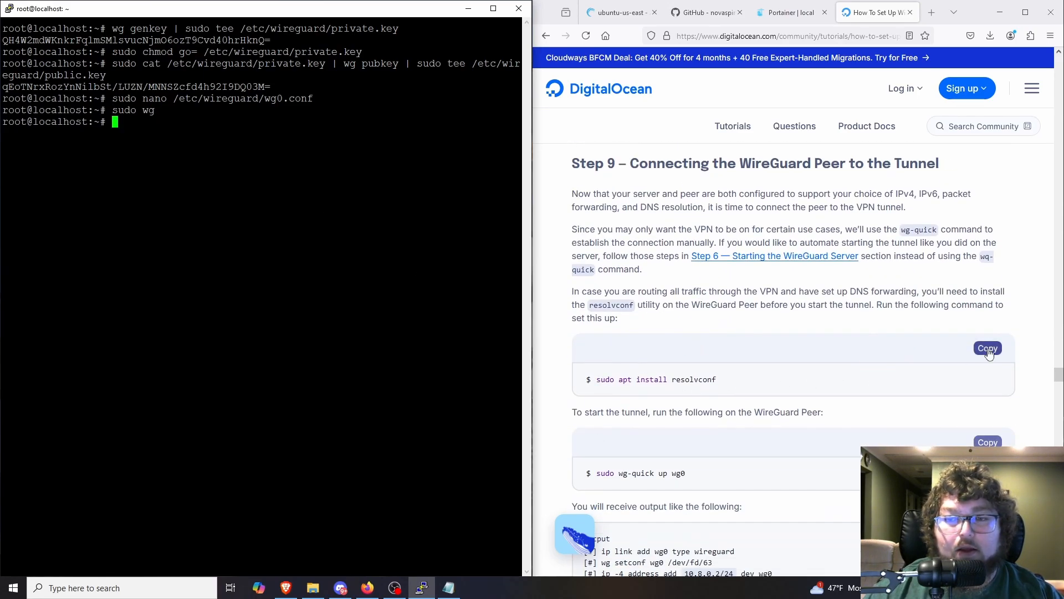
scroll(916, 363, "down", 2)
left_click(988, 239)
right_click(284, 210)
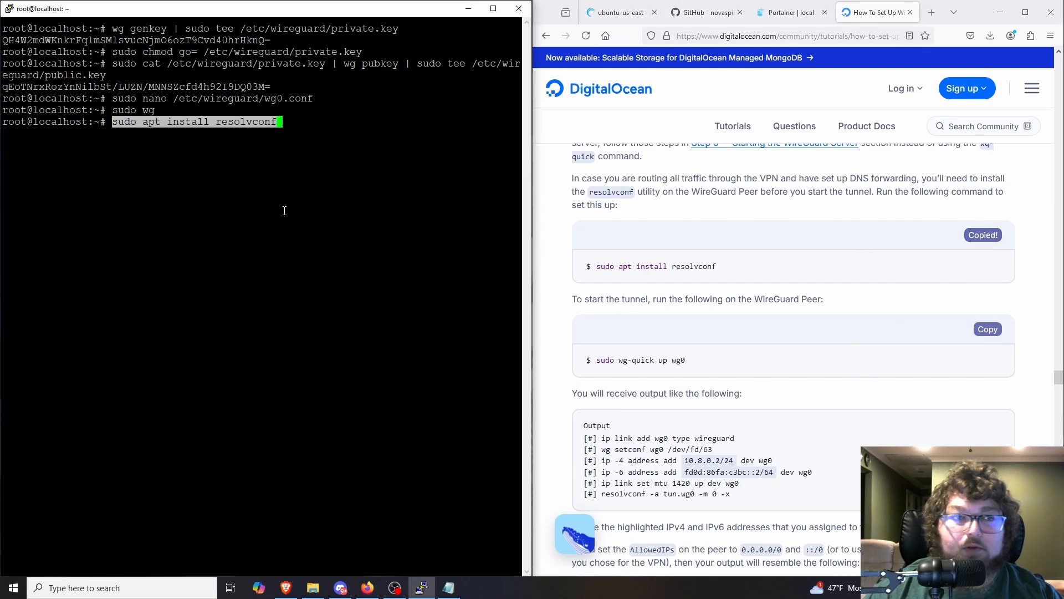
key("Return")
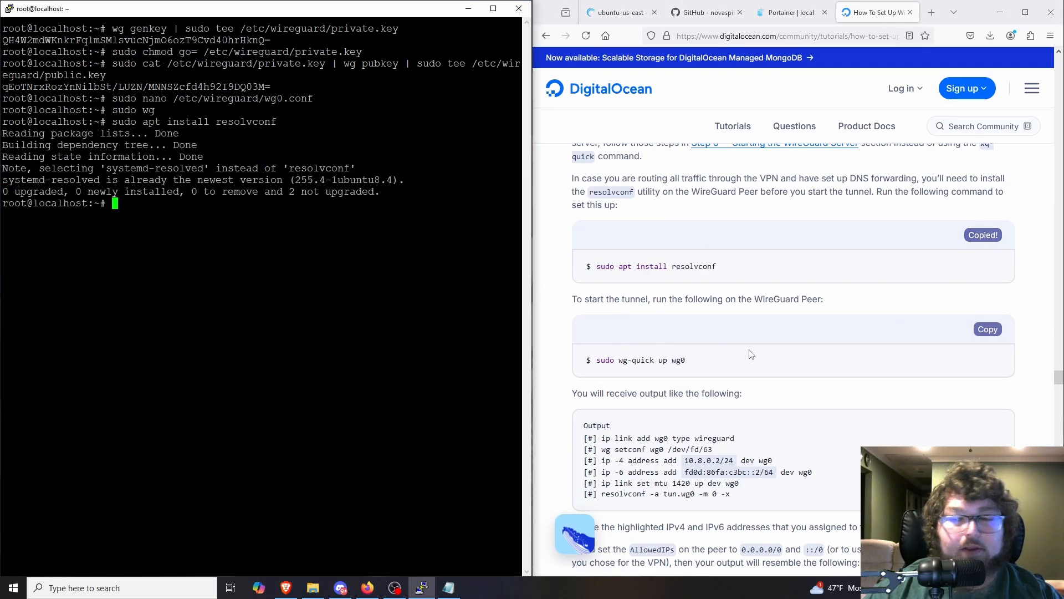
Step: Start the WireGuard tunnel on the peer with sudo wg-quick up wg0
scroll(759, 355, "down", 1)
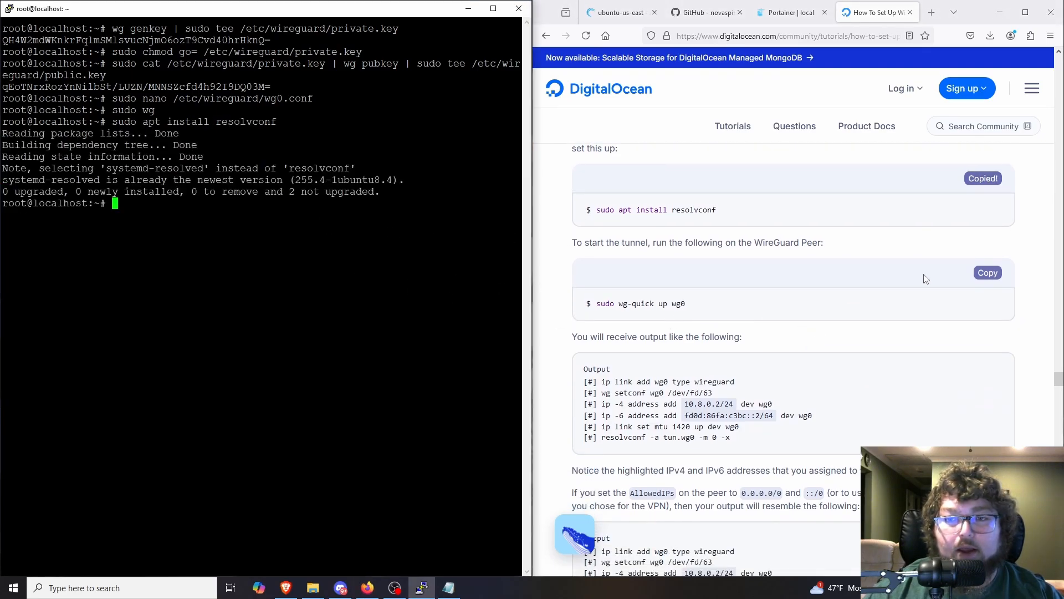
left_click(982, 274)
right_click(295, 270)
key("Return")
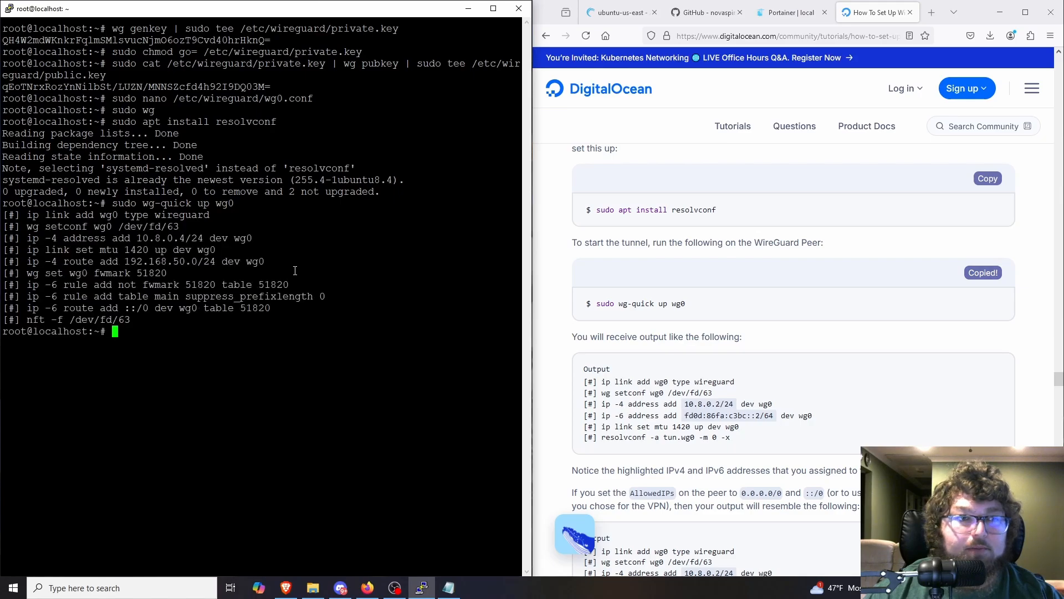
Step: Skim the rest of the tutorial and test the tunnel with ping 192.168.50.1, stopping the ping after several replies
scroll(716, 356, "down", 12)
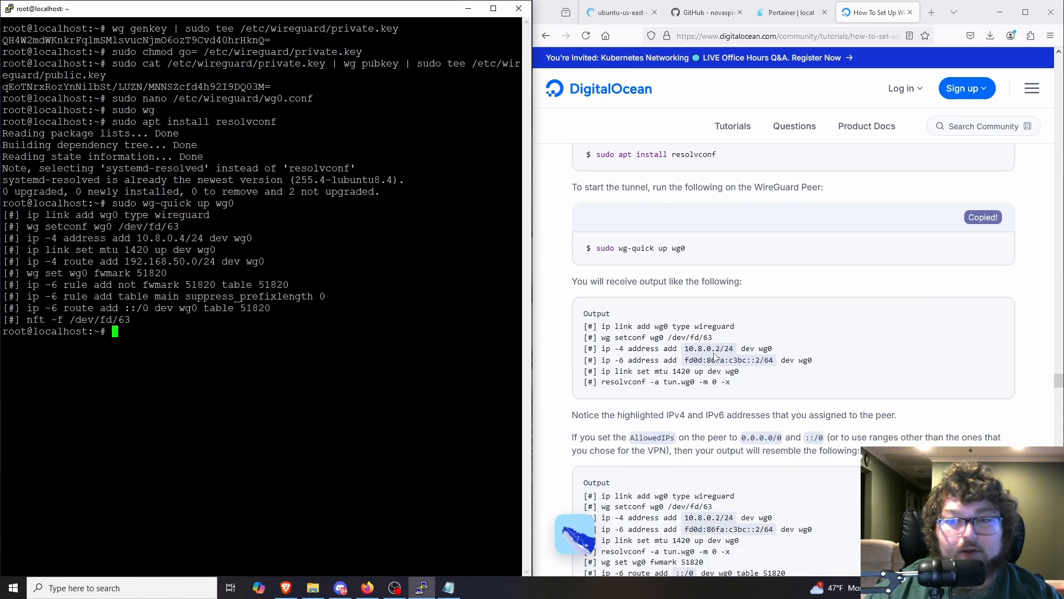
scroll(716, 357, "down", 10)
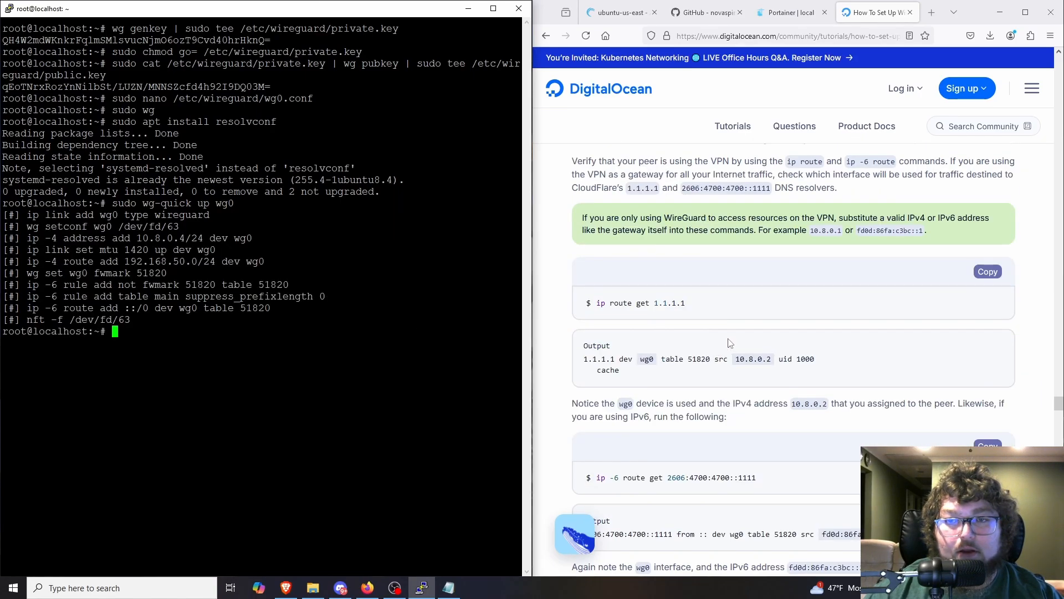
scroll(723, 344, "up", 3)
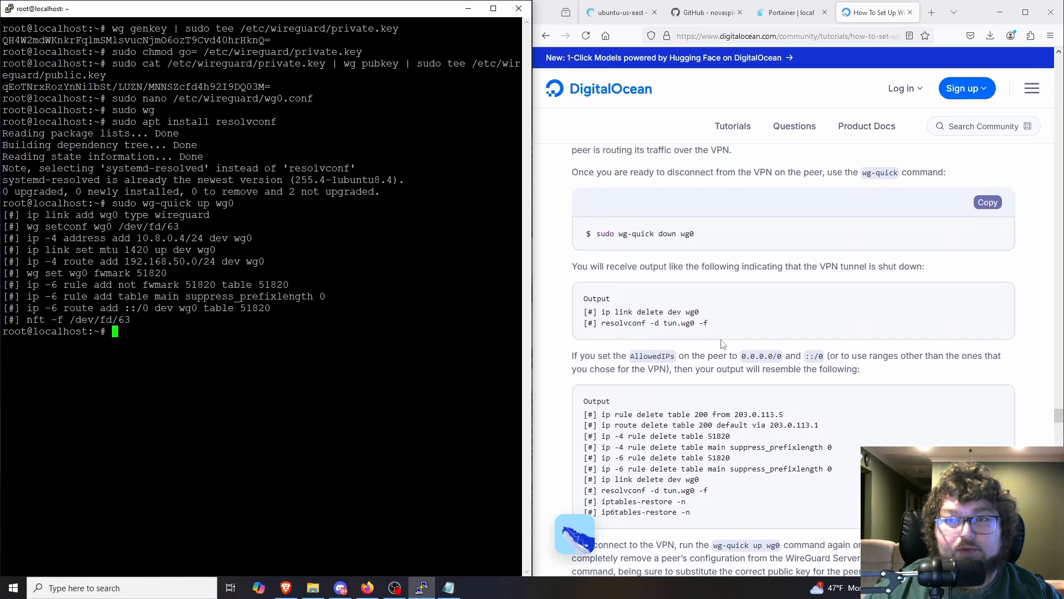
scroll(719, 340, "down", 10)
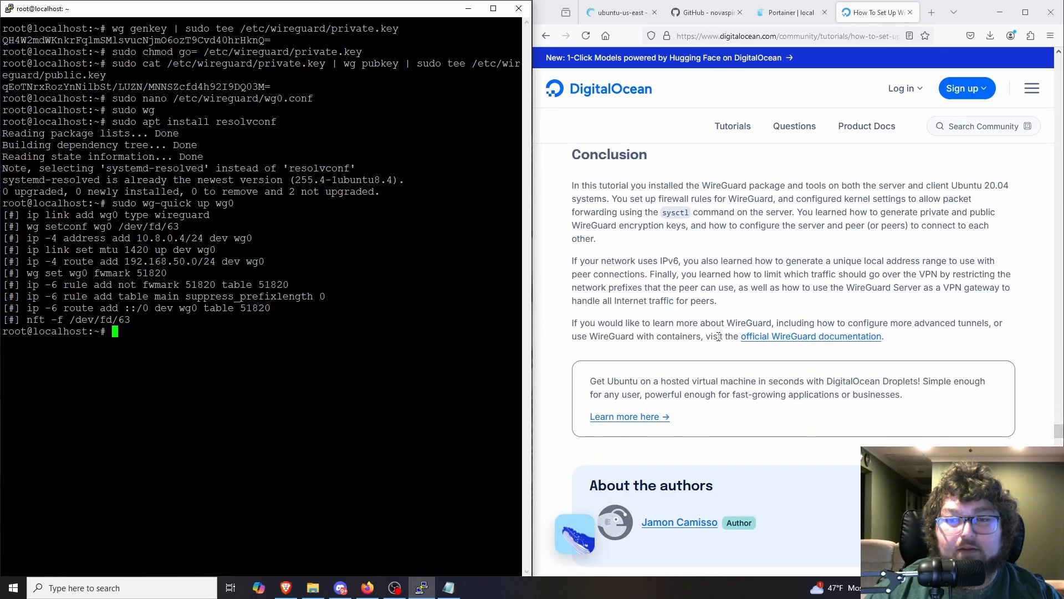
type("pin")
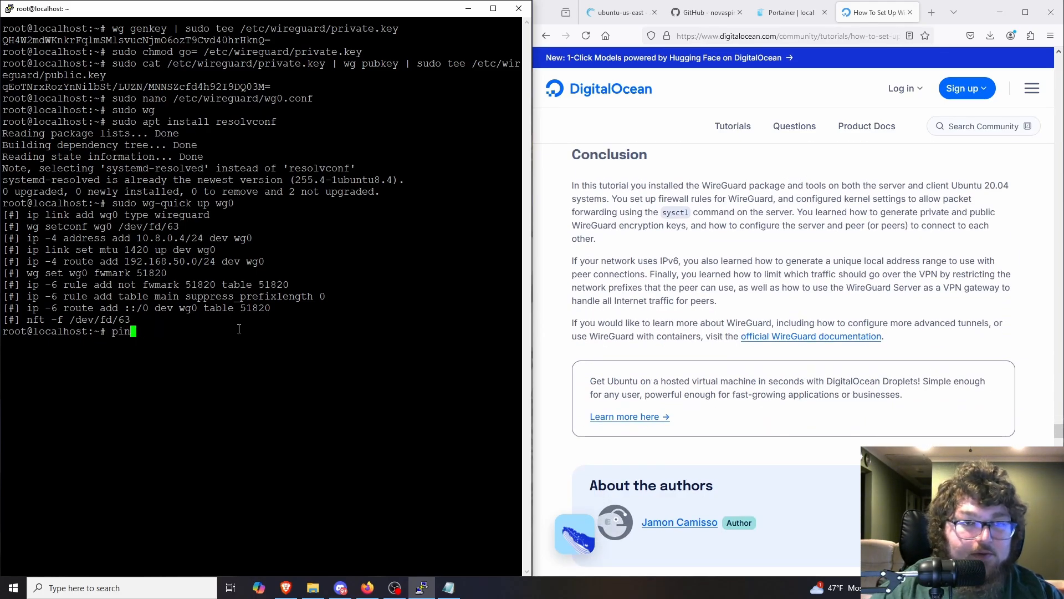
type("g 192.168")
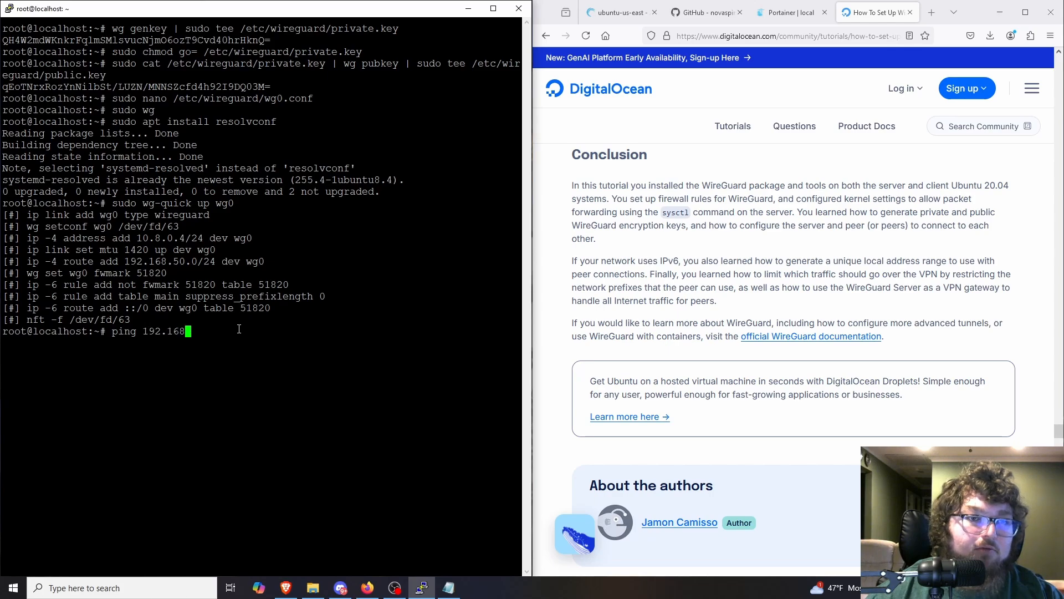
type(".50.1")
key("Return")
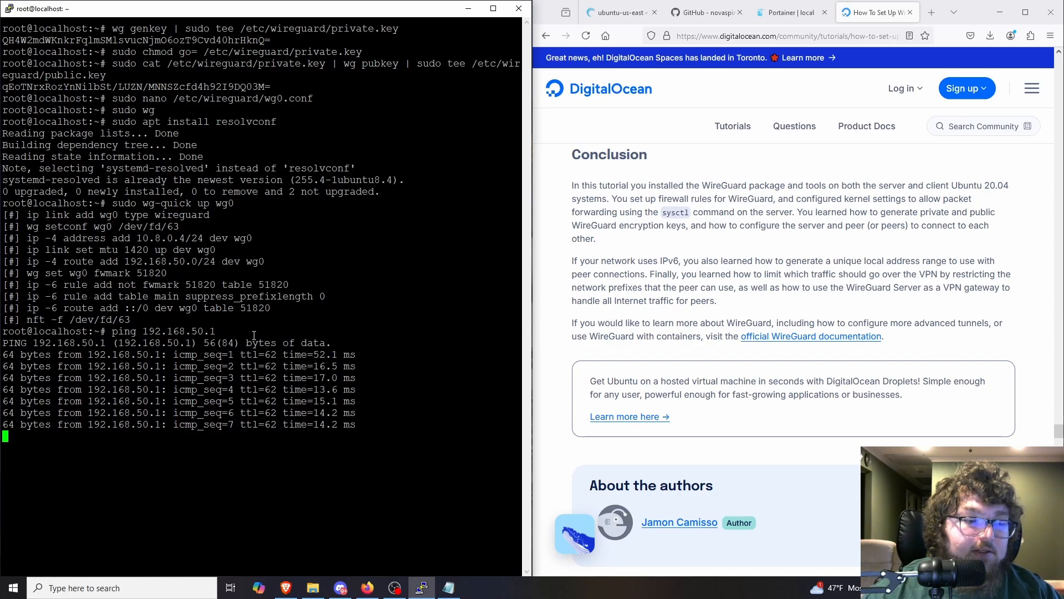
key("ctrl+c")
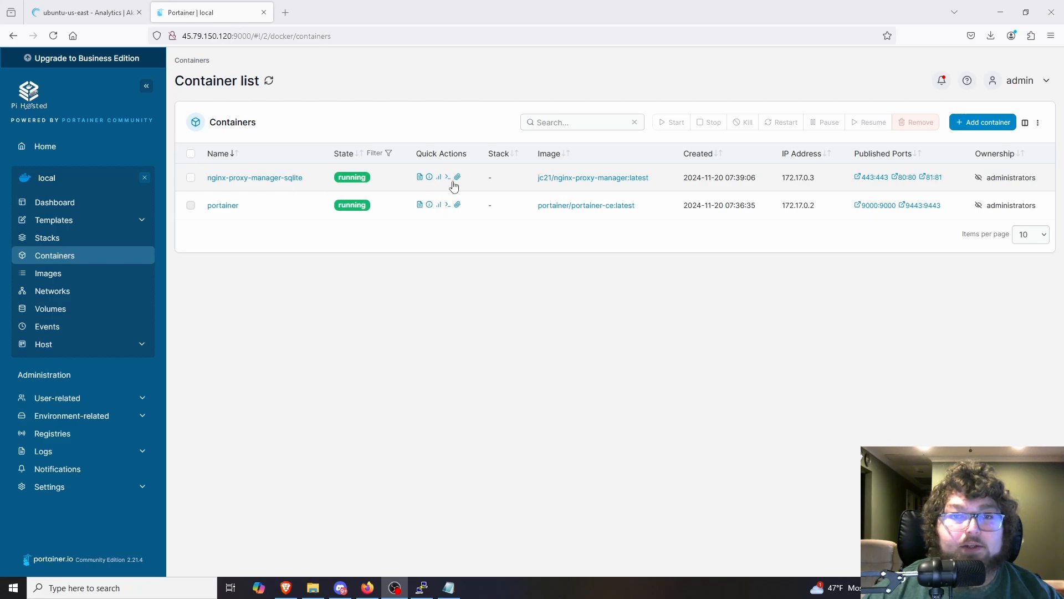
Step: Open Nginx Proxy Manager through the container's published port 81:81 and sign in with the default admin e-mail and password
left_click(936, 182)
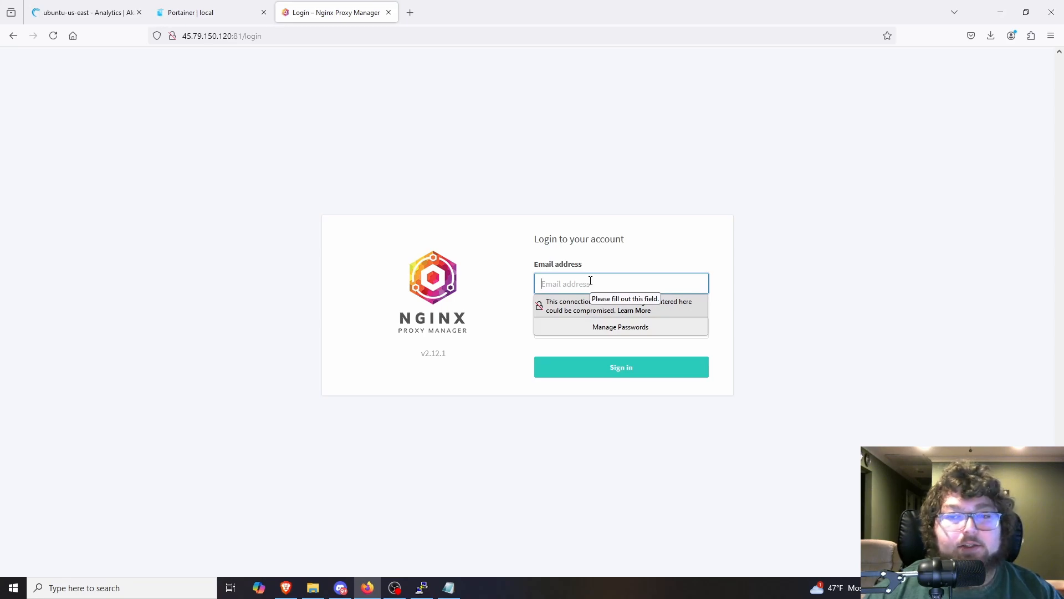
left_click(590, 280)
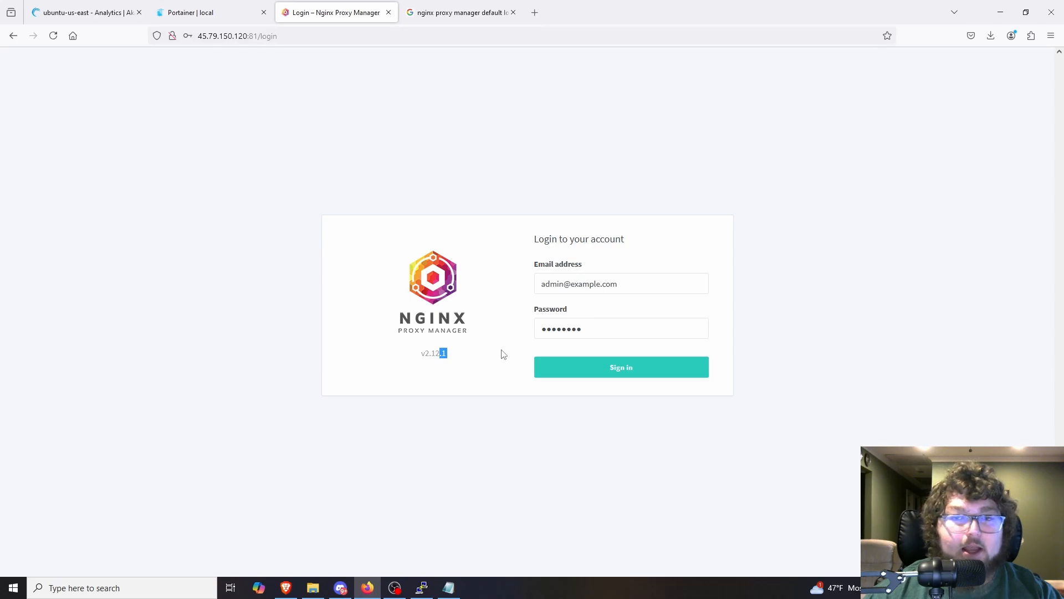
left_click(585, 371)
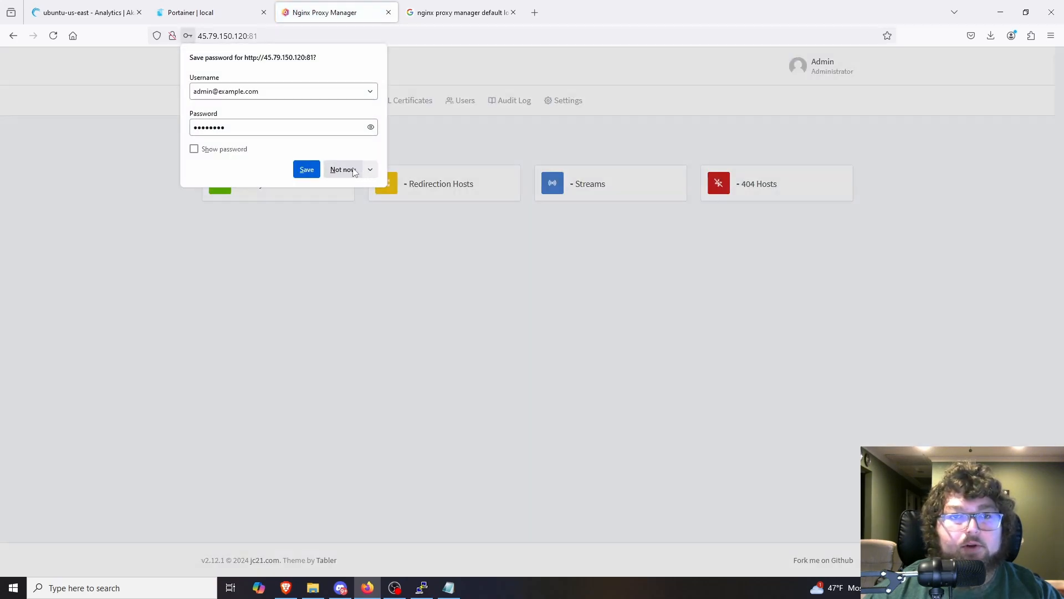
left_click(344, 169)
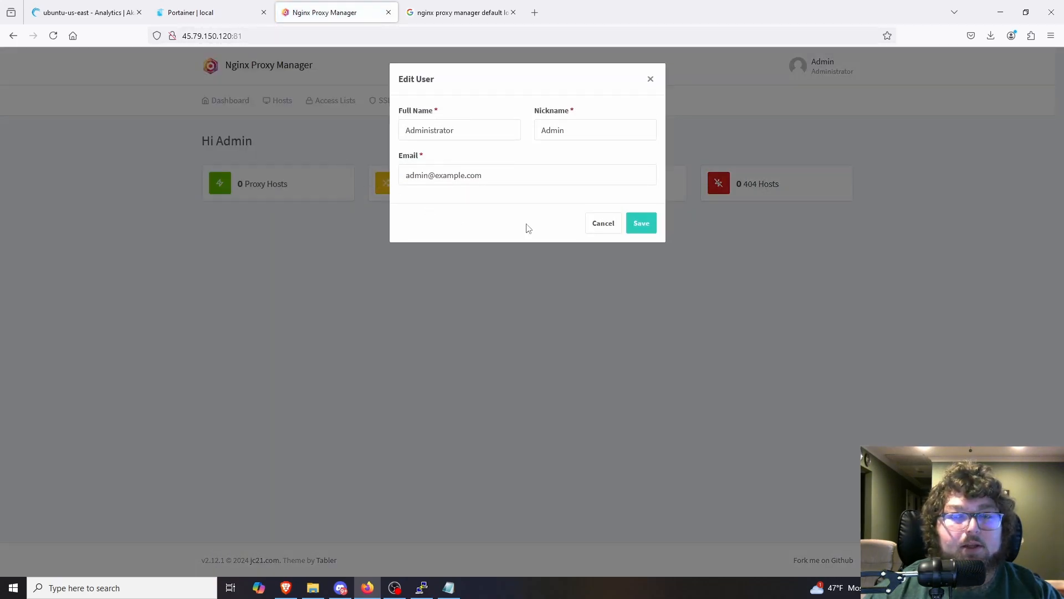
Step: Replace the default e-mail of the administrator account with the owner's own e-mail address and save the user
left_click(501, 175)
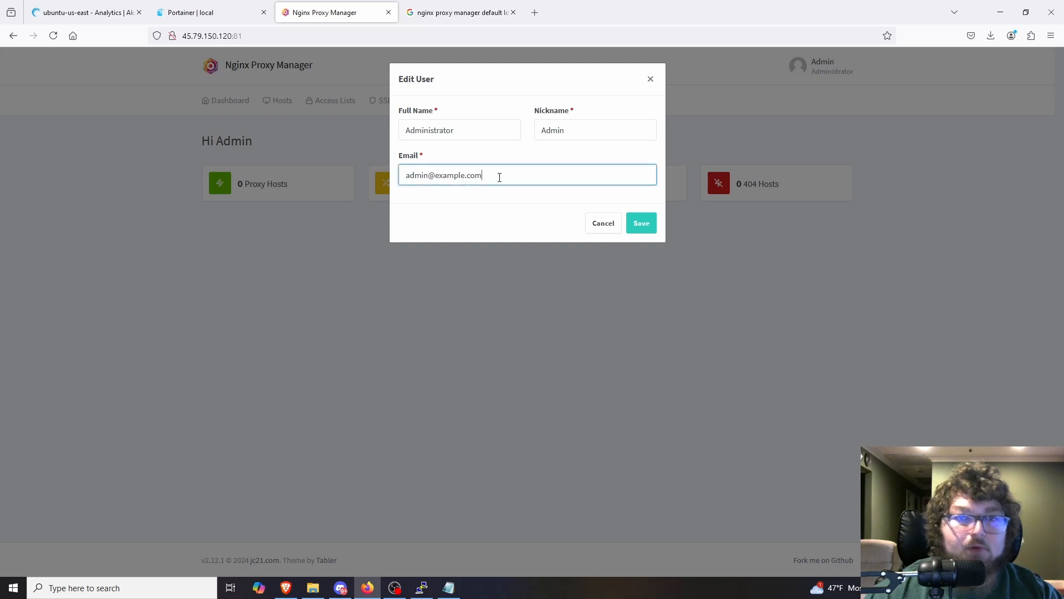
key("ctrl+a")
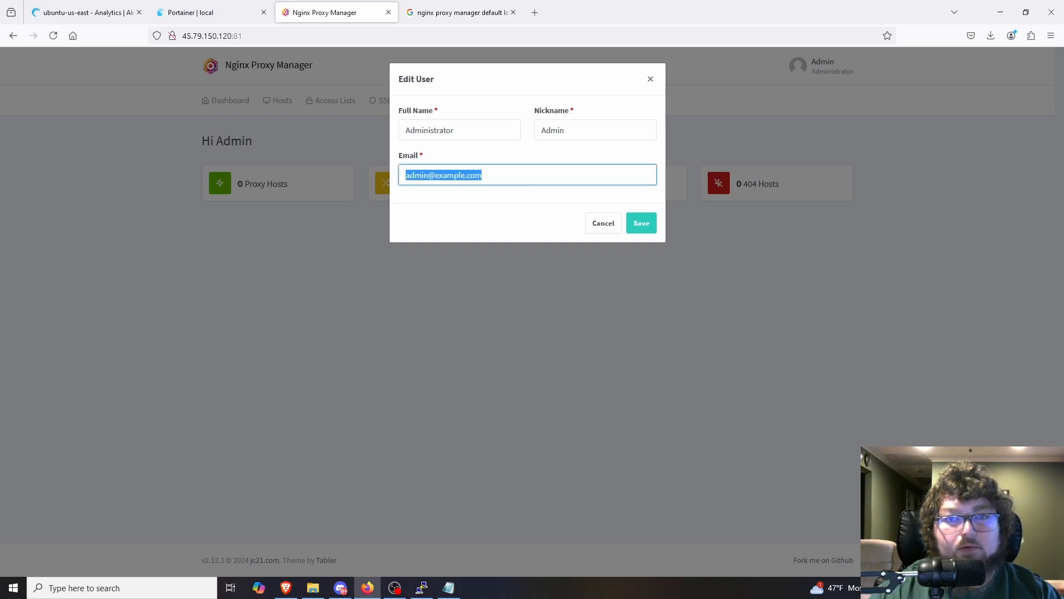
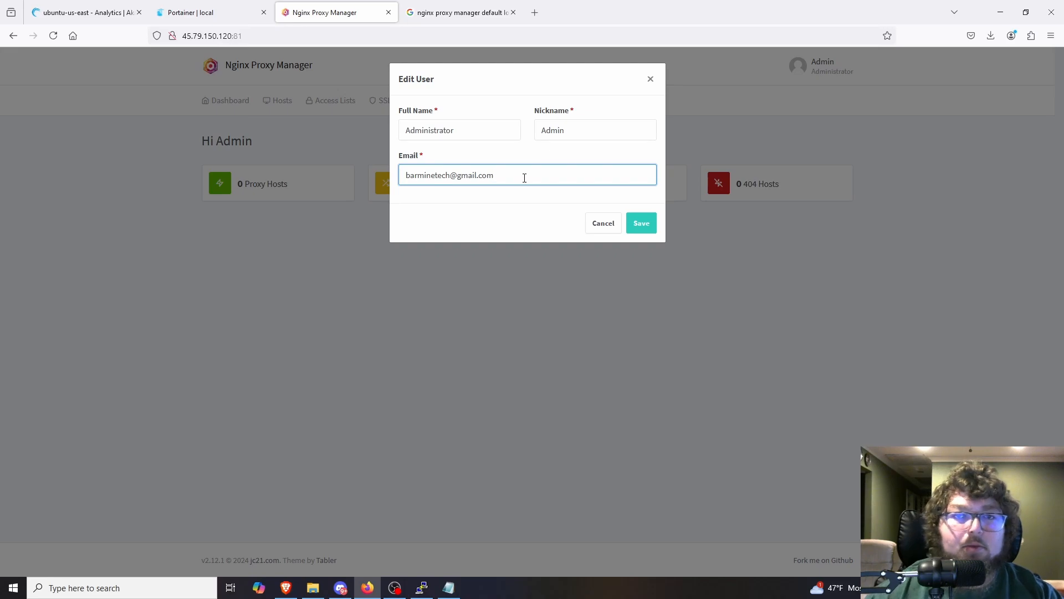
left_click(641, 223)
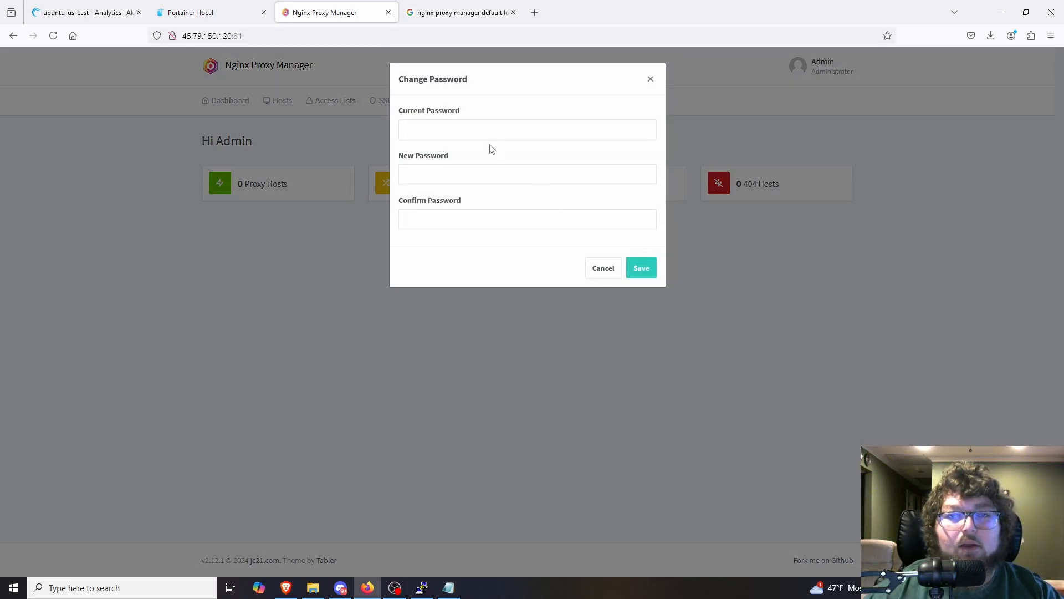
Step: Change the administrator account's password, entering the default current password
left_click(432, 124)
type("change")
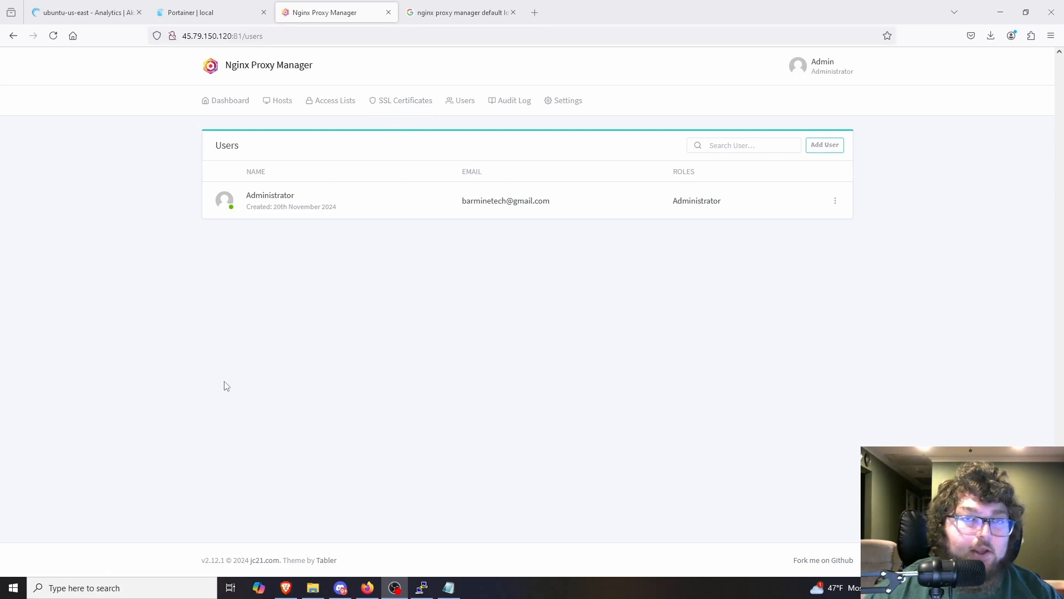
Step: Start a new Let's Encrypt SSL certificate and add barminetest.net as its domain name
left_click(400, 103)
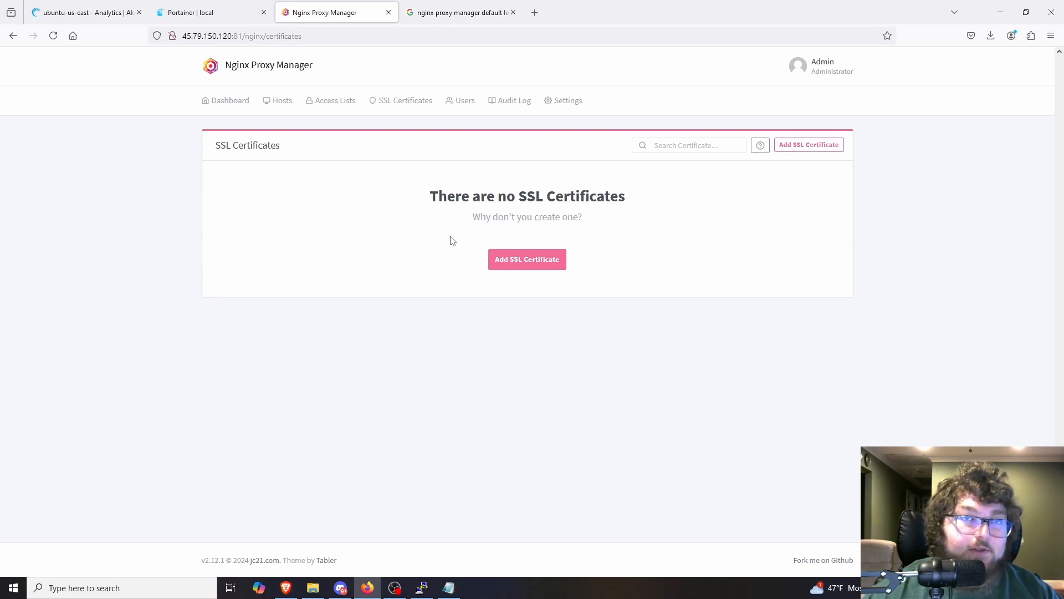
left_click(522, 264)
left_click(441, 134)
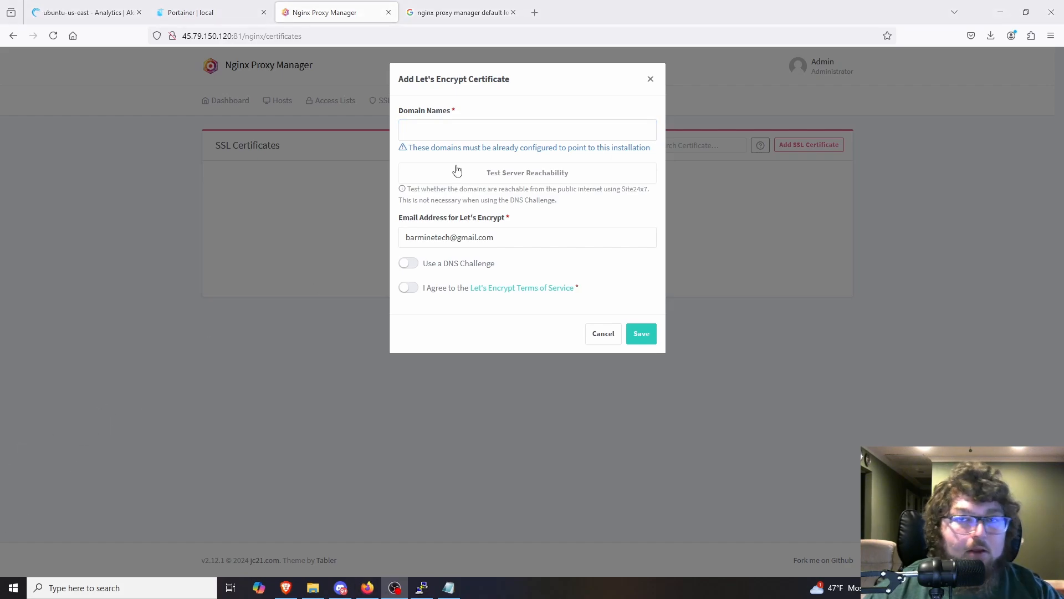
left_click(446, 137)
type("barminetes")
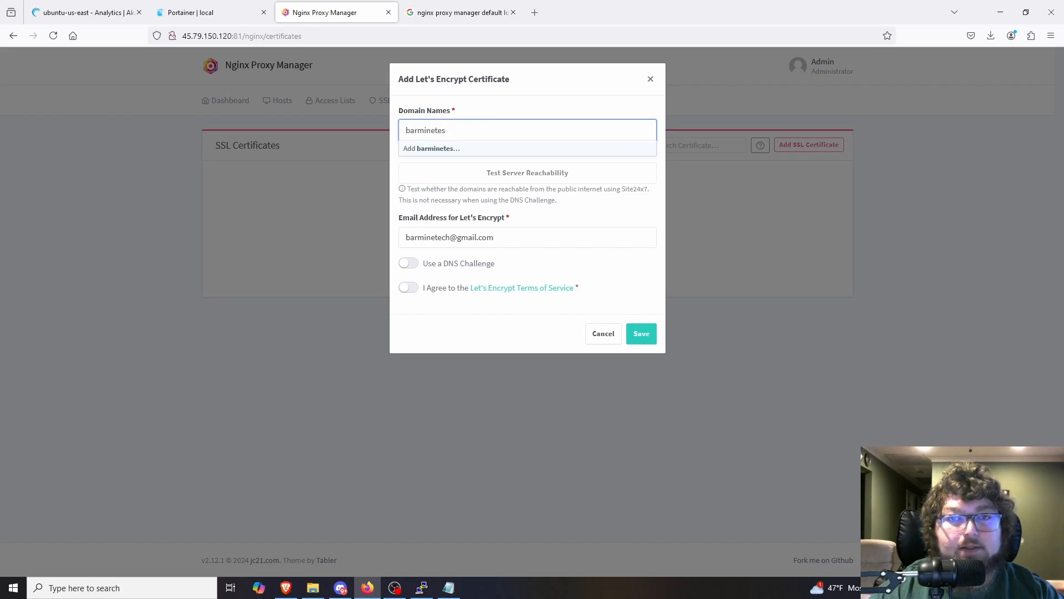
type("t.net")
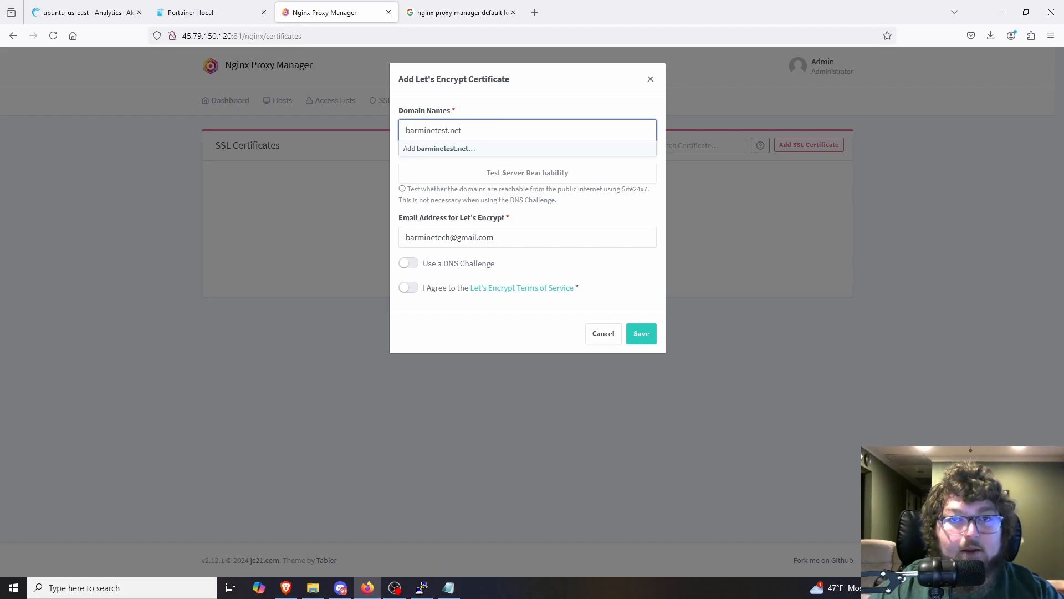
left_click(449, 149)
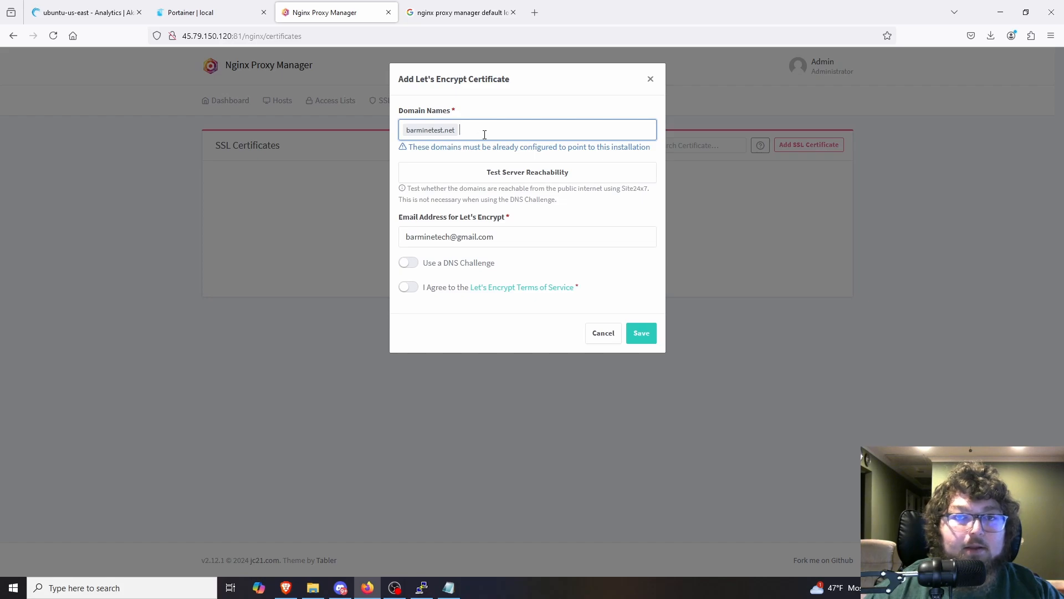
Step: Add the wildcard domain *.barminetest.net to the certificate and test server reachability for both domains
type("*")
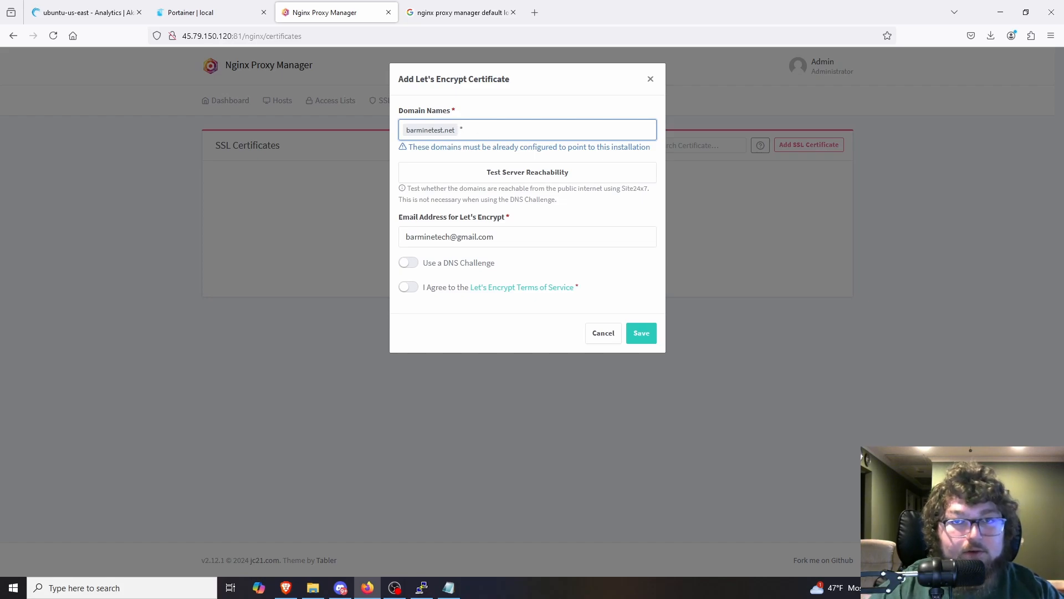
type(".barminetest")
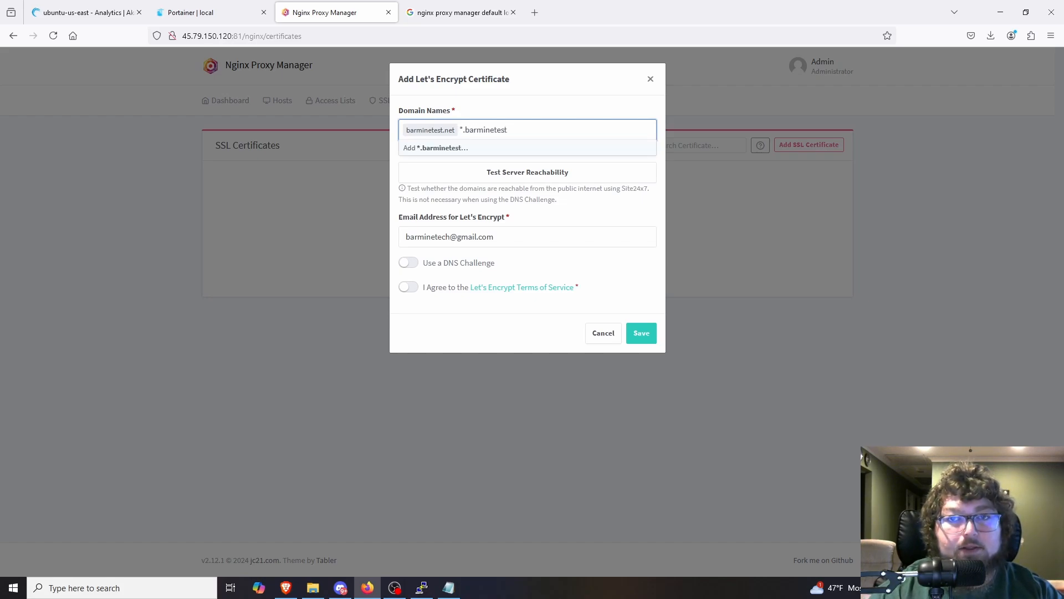
type(".net")
left_click(449, 149)
left_click(511, 172)
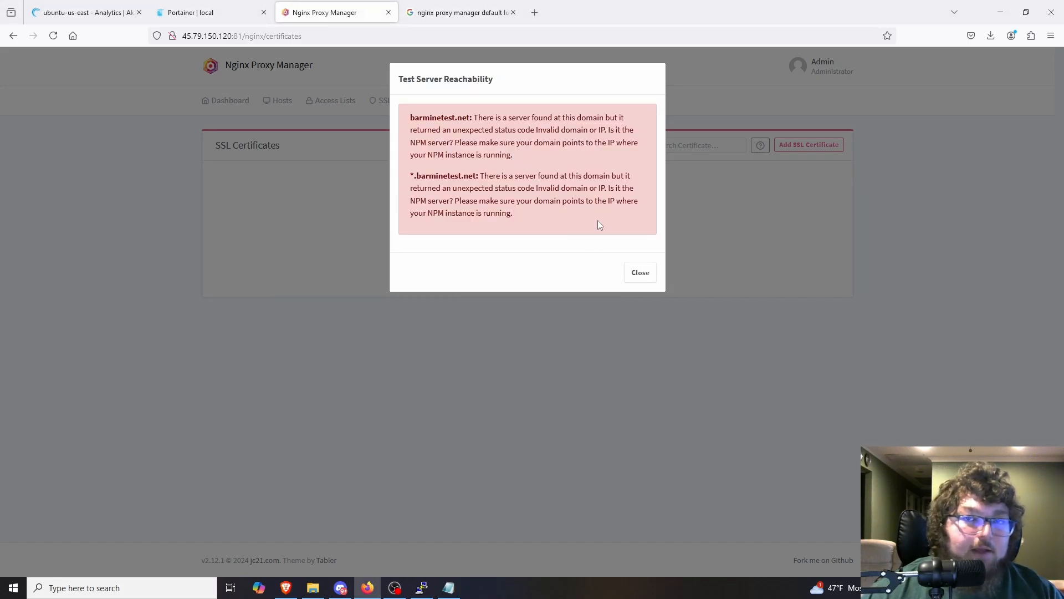
left_click(640, 272)
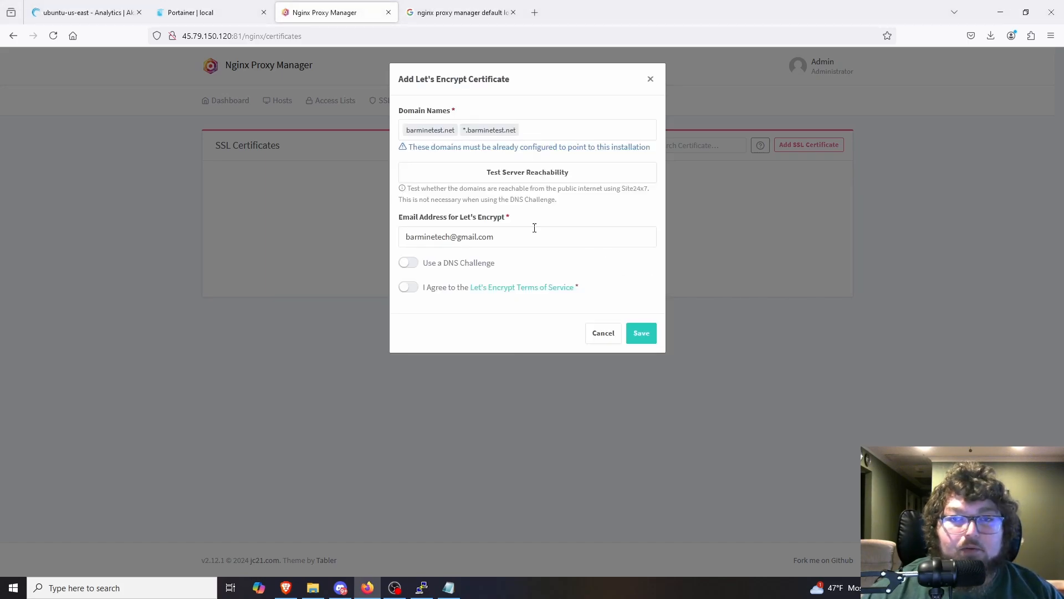
Step: Enable the DNS challenge with Cloudflare as the DNS provider and highlight the placeholder API token in the credentials file content
left_click(408, 264)
left_click(466, 300)
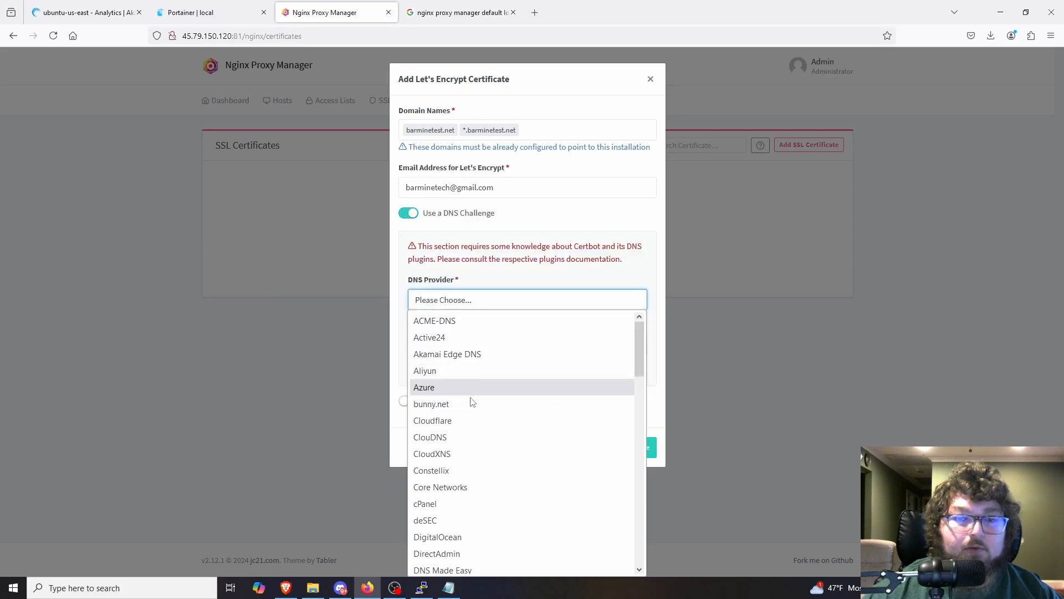
left_click(472, 421)
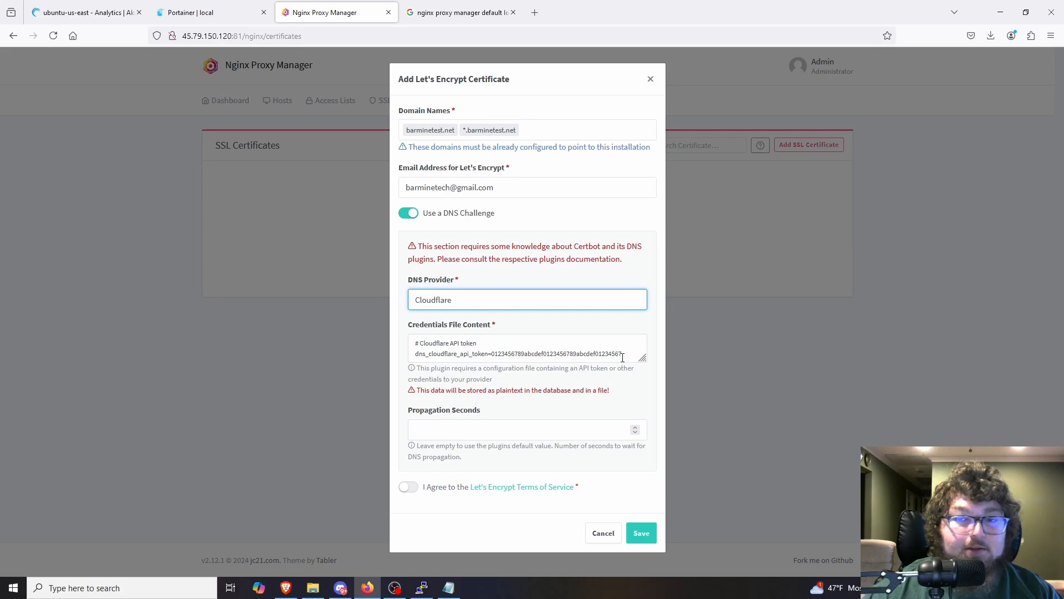
left_click_drag(622, 357, 499, 360)
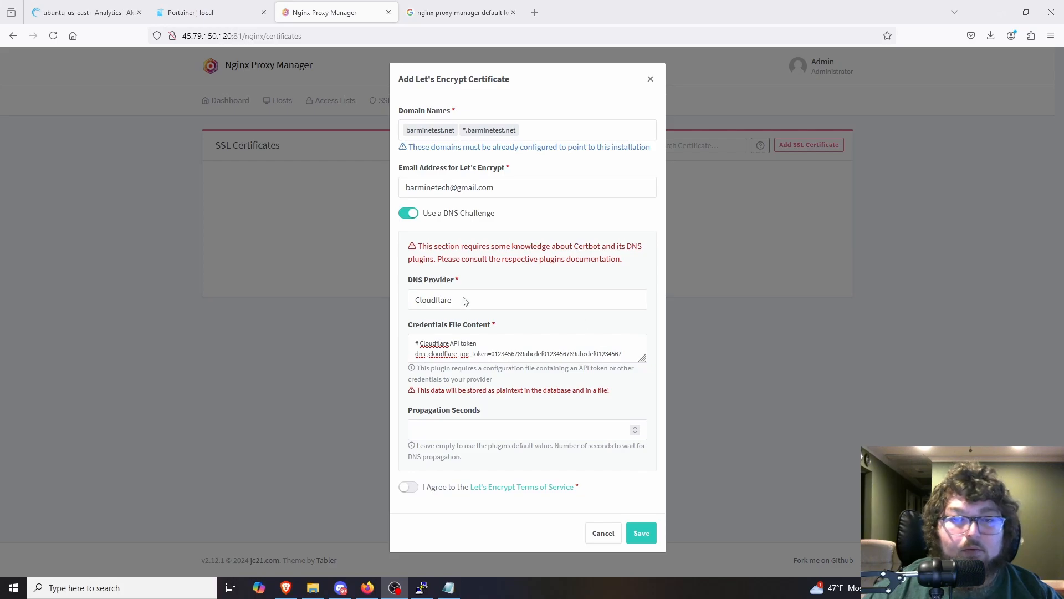
left_click_drag(626, 353, 488, 352)
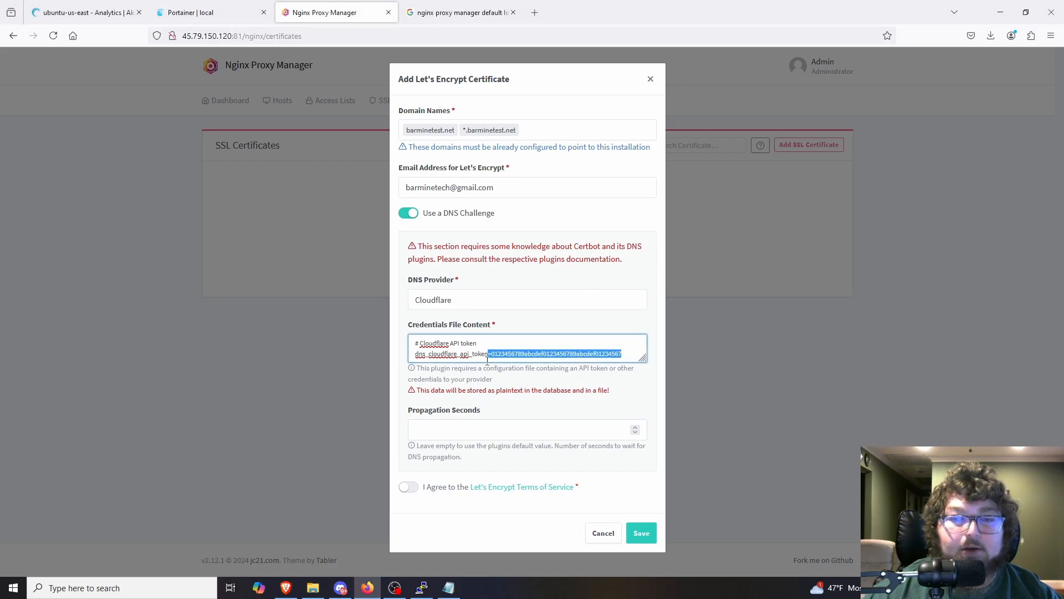
left_click(528, 392)
Step: Set the propagation time to 120 seconds, agree to the Let's Encrypt terms of service and save the certificate
left_click(491, 429)
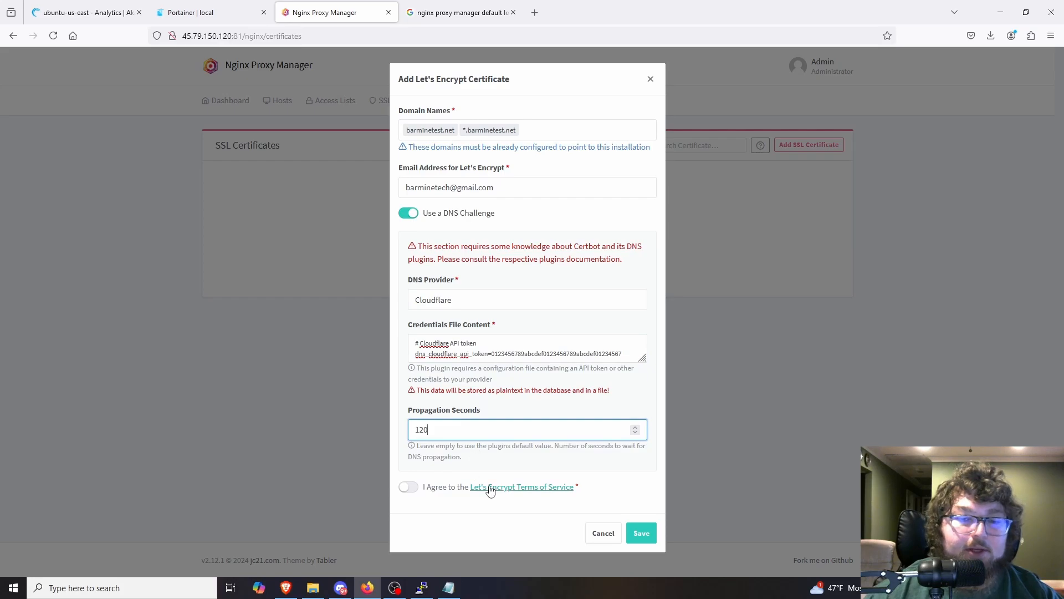
left_click(407, 490)
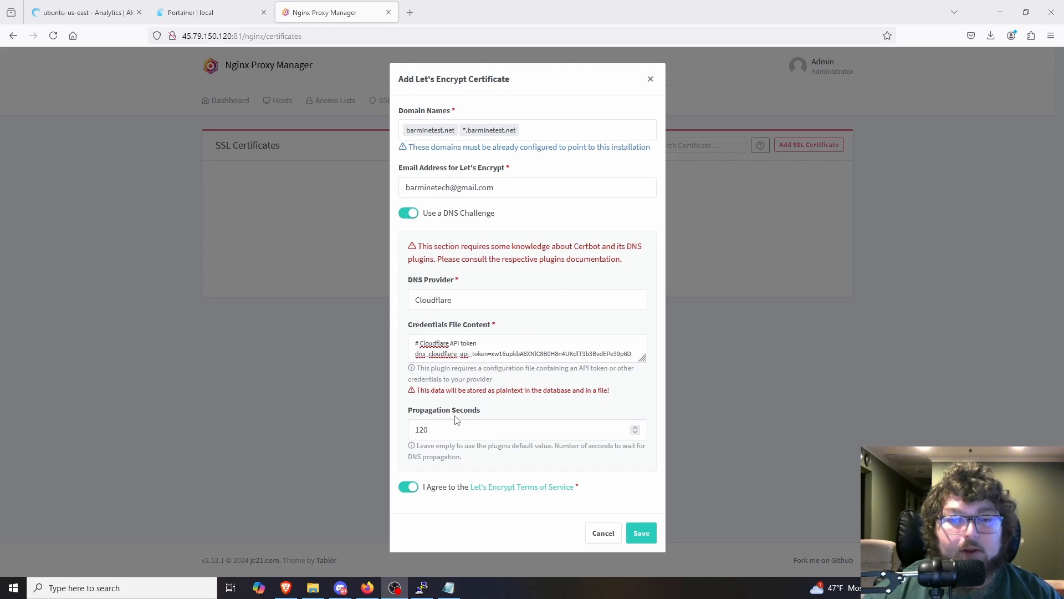
left_click_drag(442, 432, 394, 433)
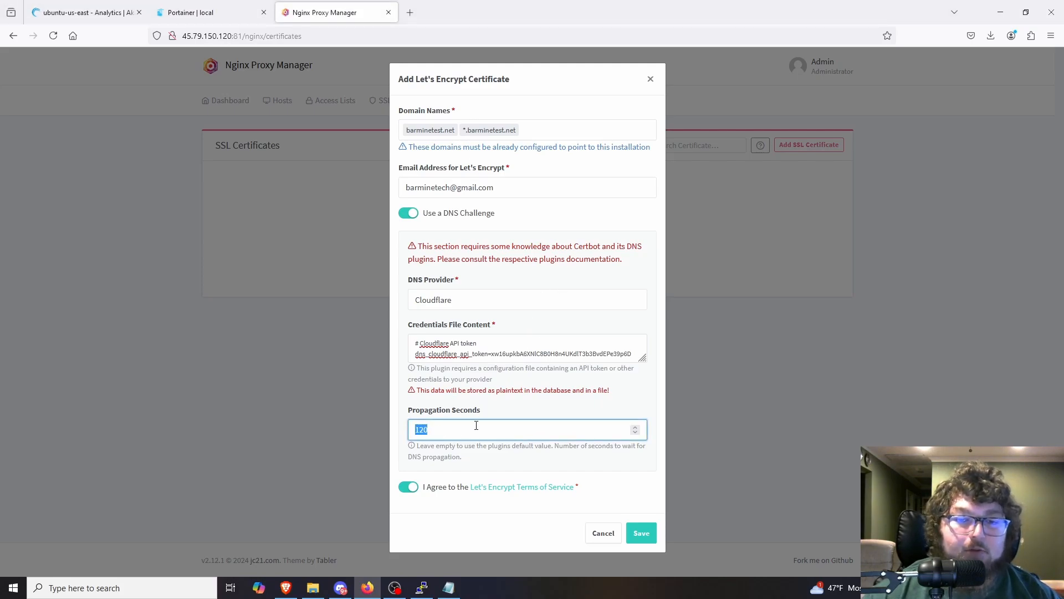
left_click(436, 430)
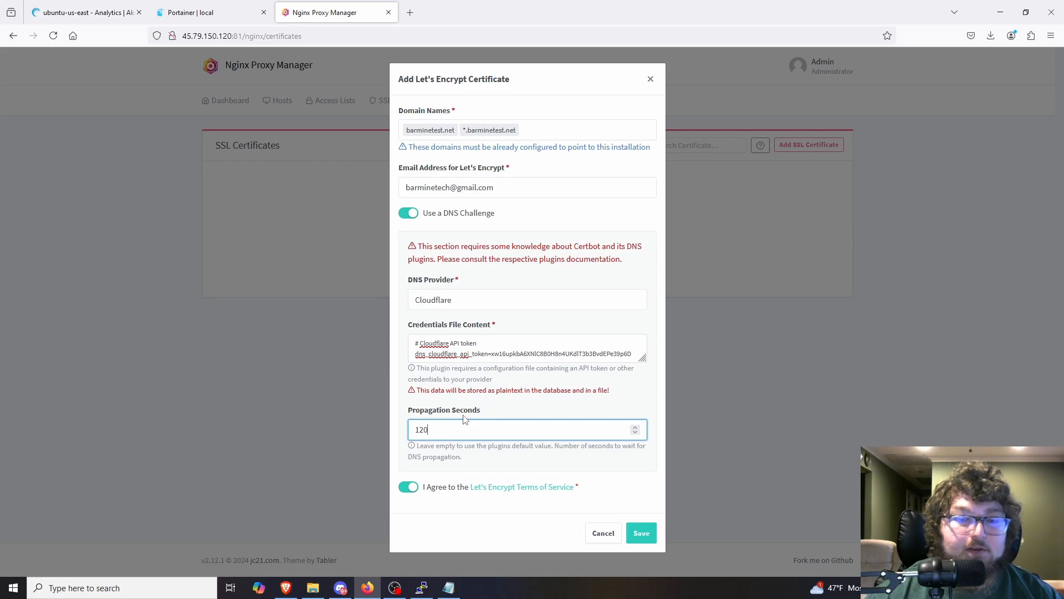
left_click(642, 532)
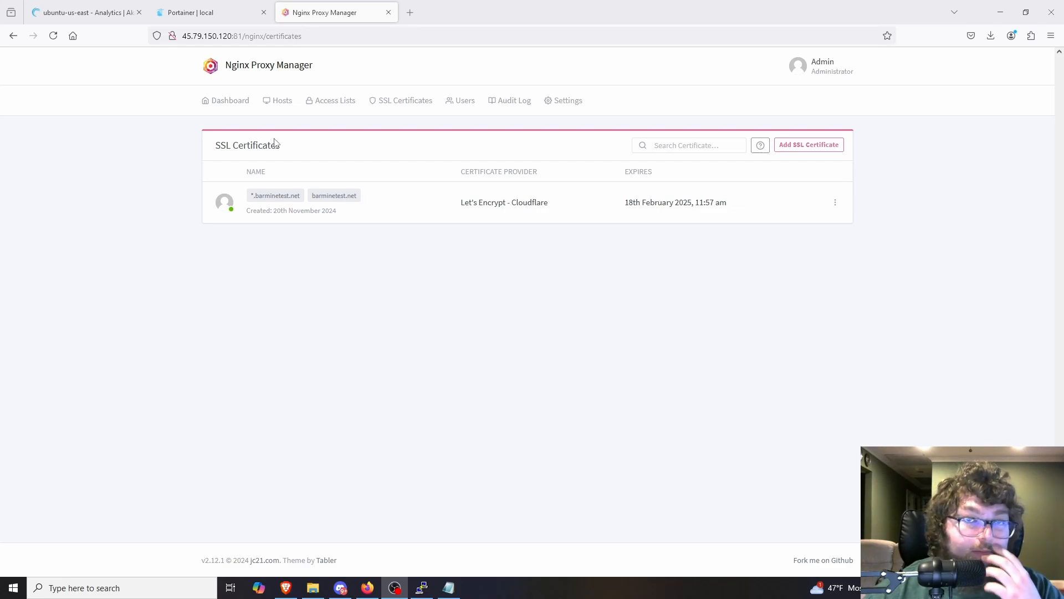
Step: Start a new proxy host and add overseer.barminetest.net as its domain name
left_click(280, 109)
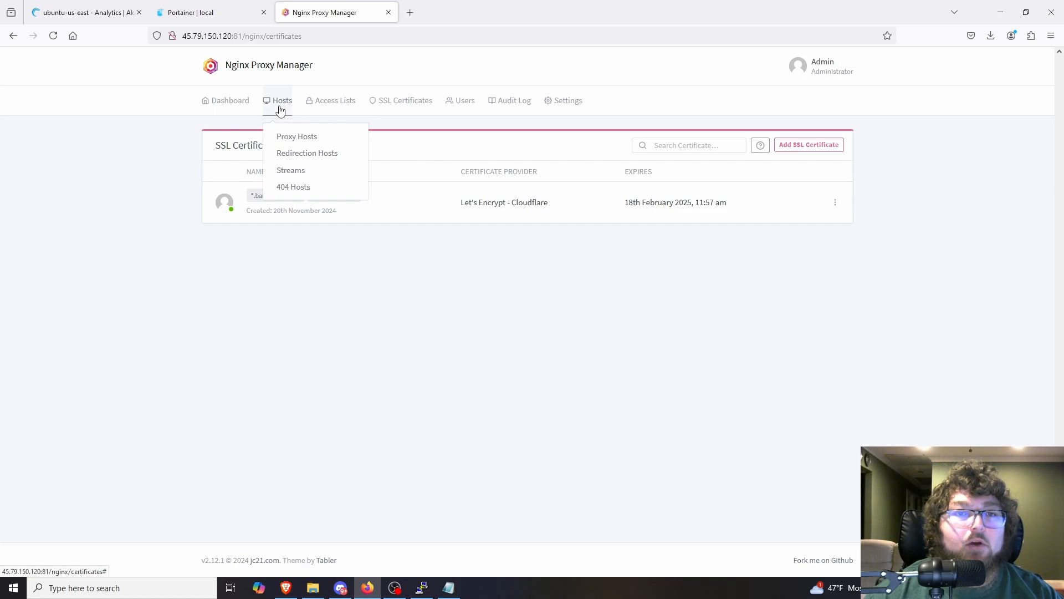
left_click(287, 138)
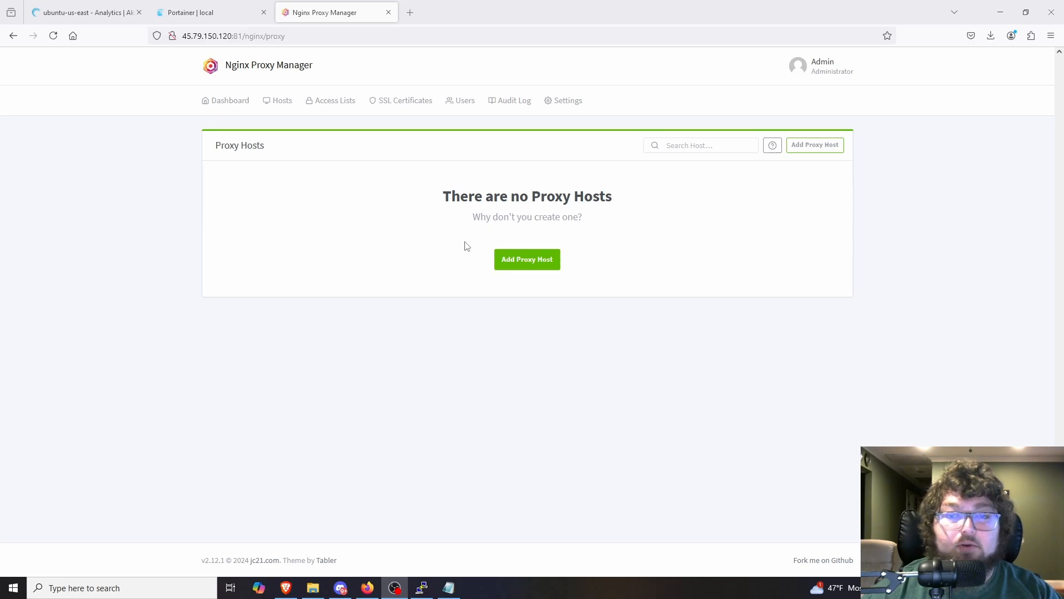
left_click(526, 268)
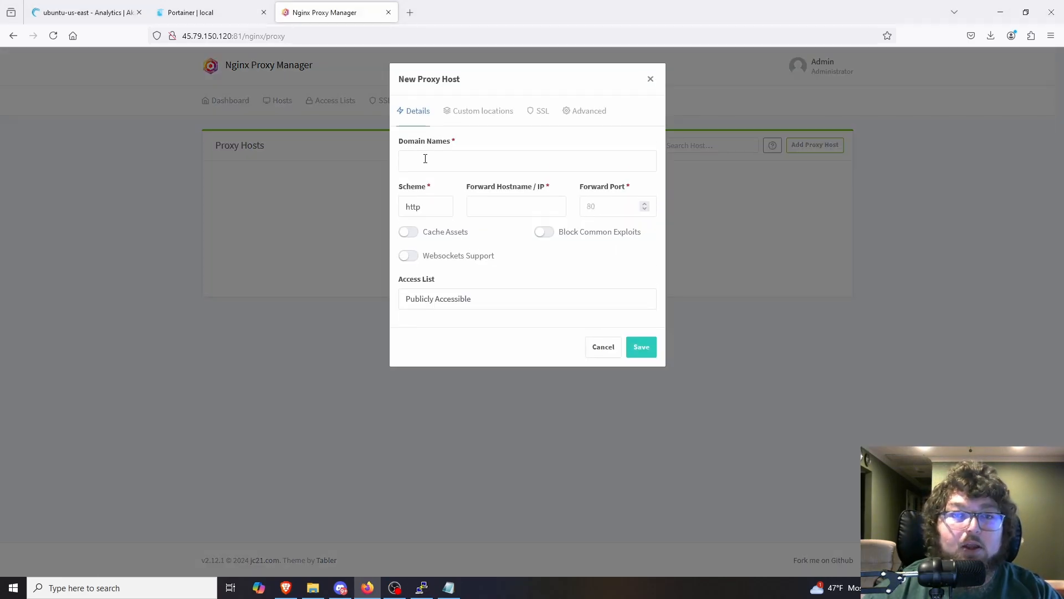
left_click(463, 163)
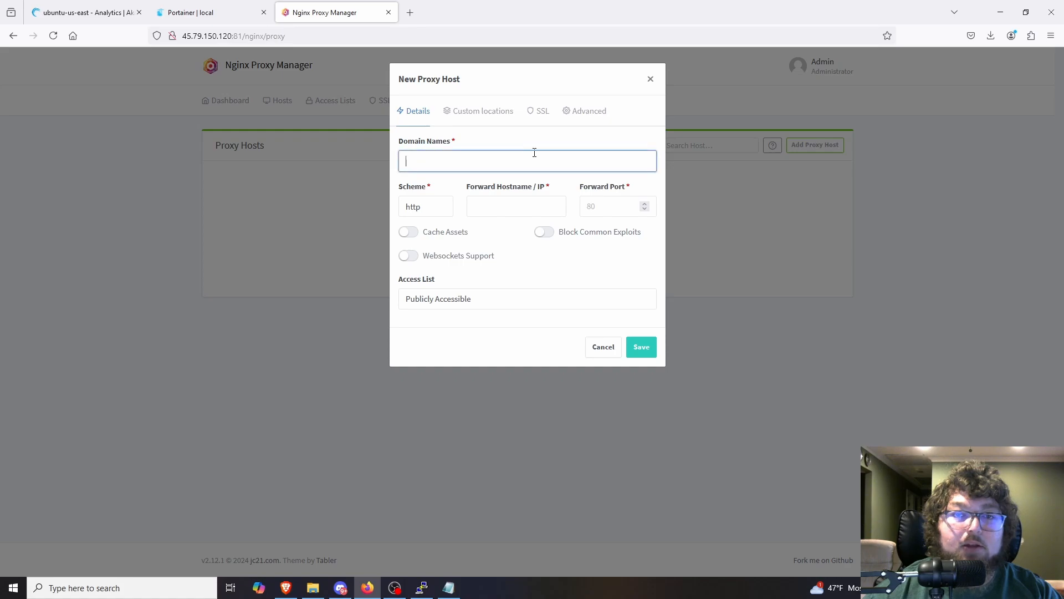
type("oversee")
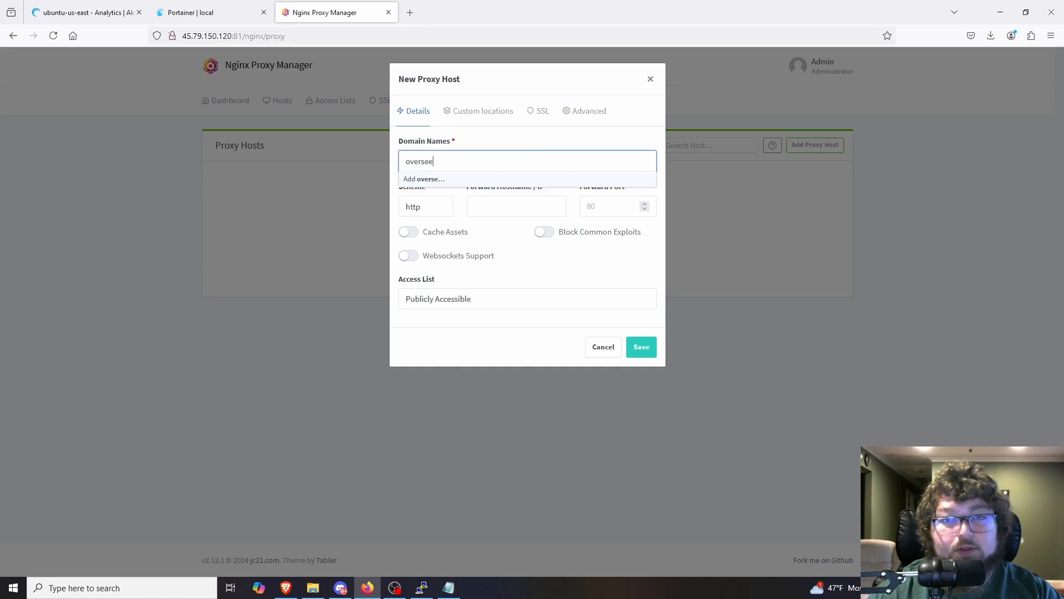
type("r.barminetest.")
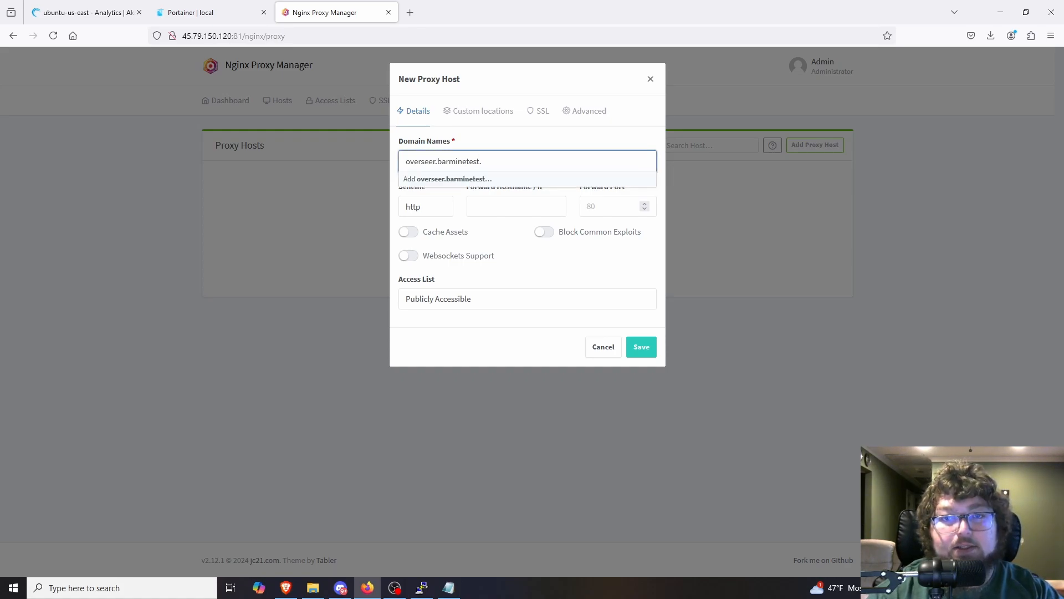
type("net")
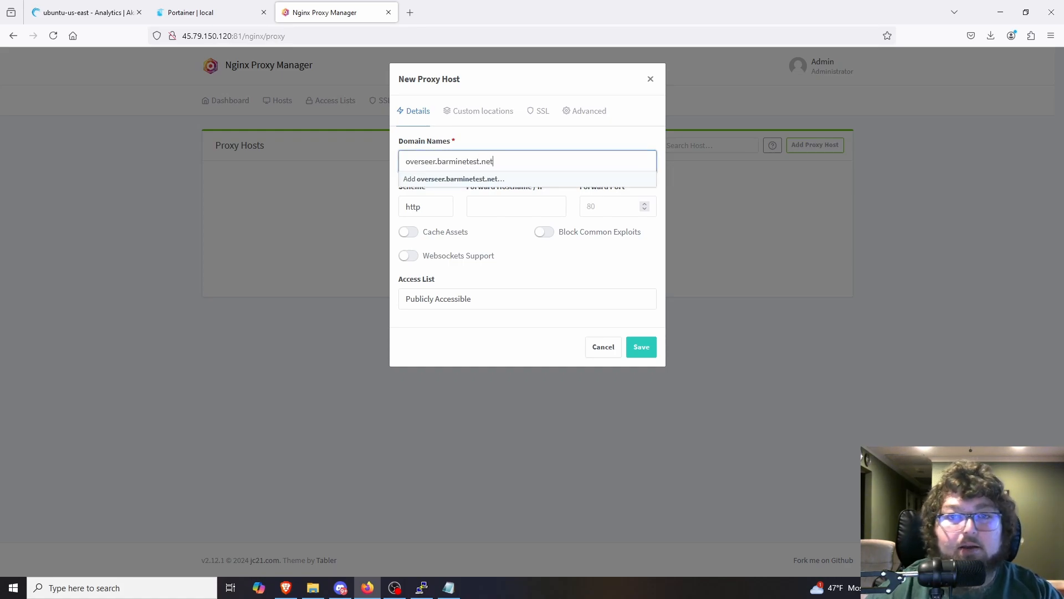
left_click(507, 180)
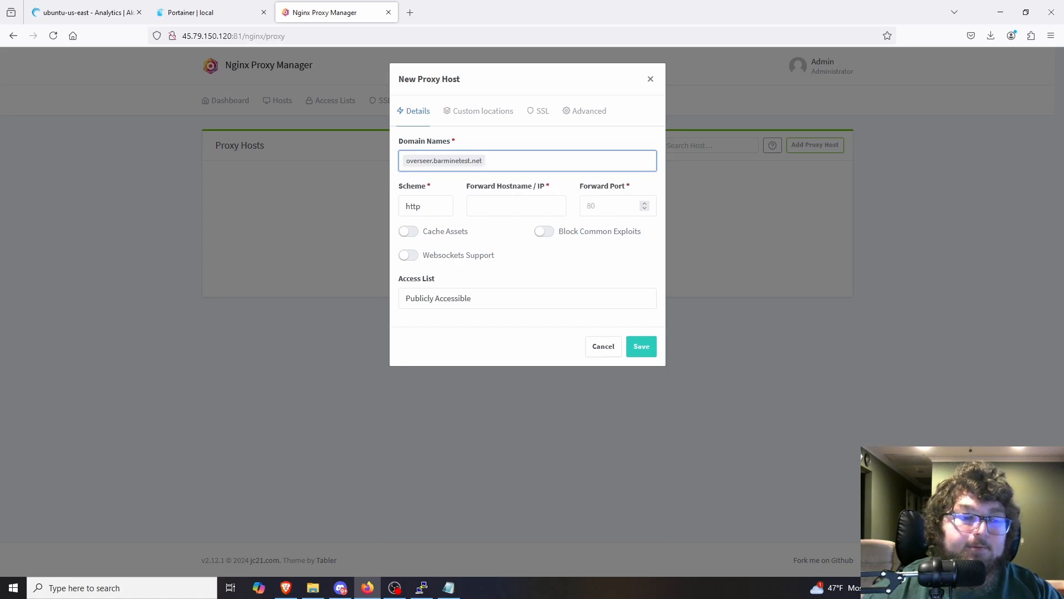
Step: Set the proxy host to forward to IP 192.168.50.203 on port 5055
left_click(510, 208)
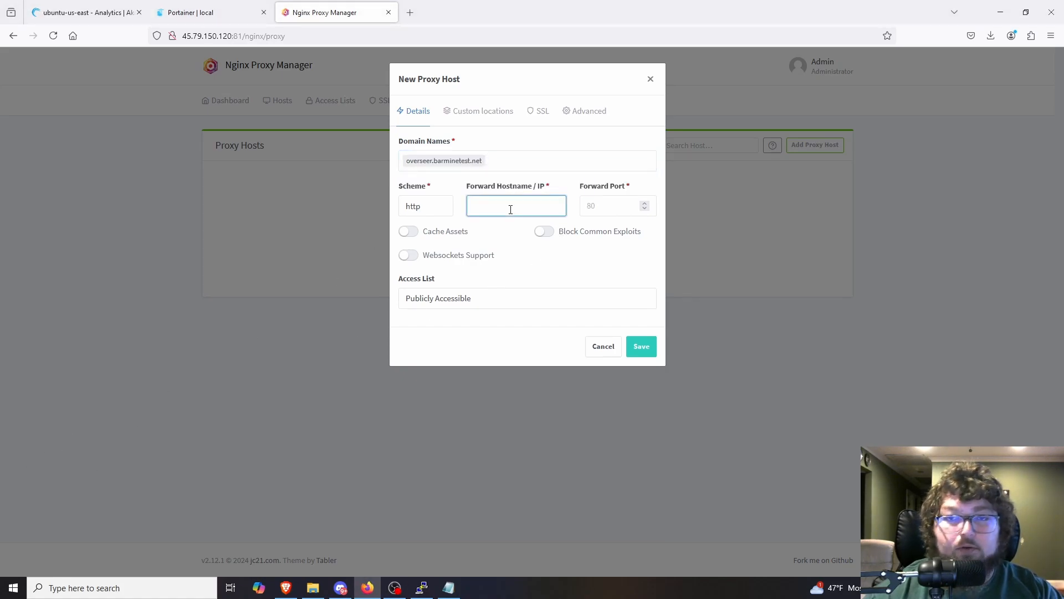
type("192.168.50.2")
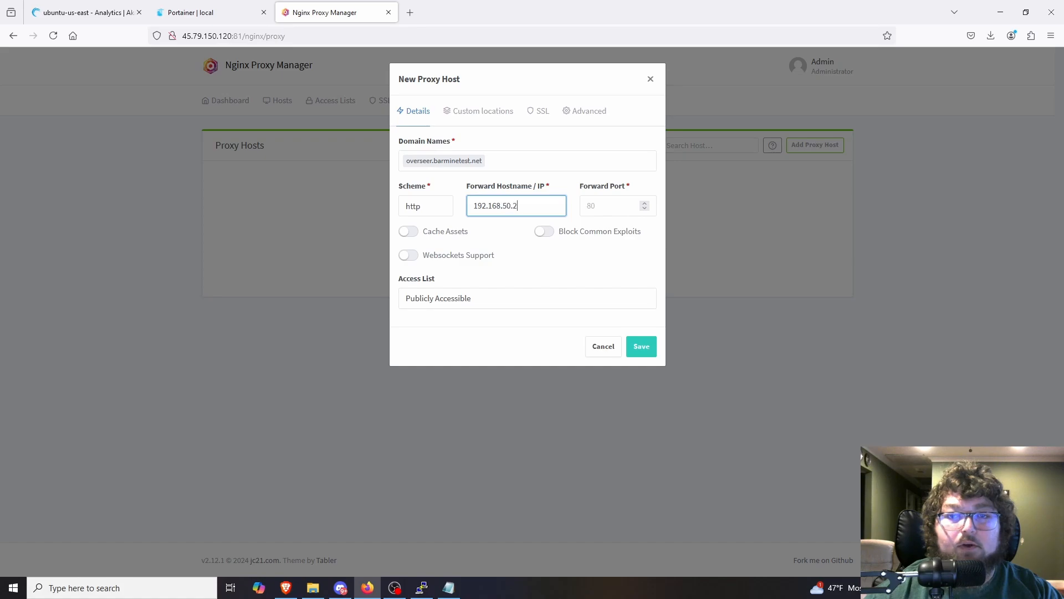
type("03")
key("Tab")
type("5055")
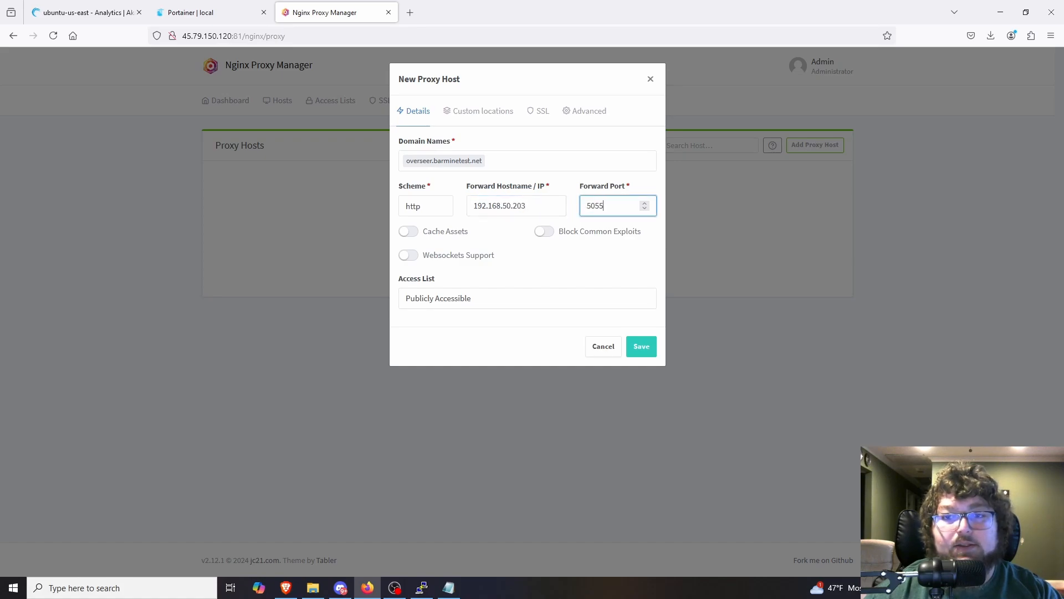
Step: Enable Cache Assets, Websockets Support and Block Common Exploits for the proxy host, keeping the scheme as http
left_click(413, 232)
left_click(409, 256)
left_click(550, 235)
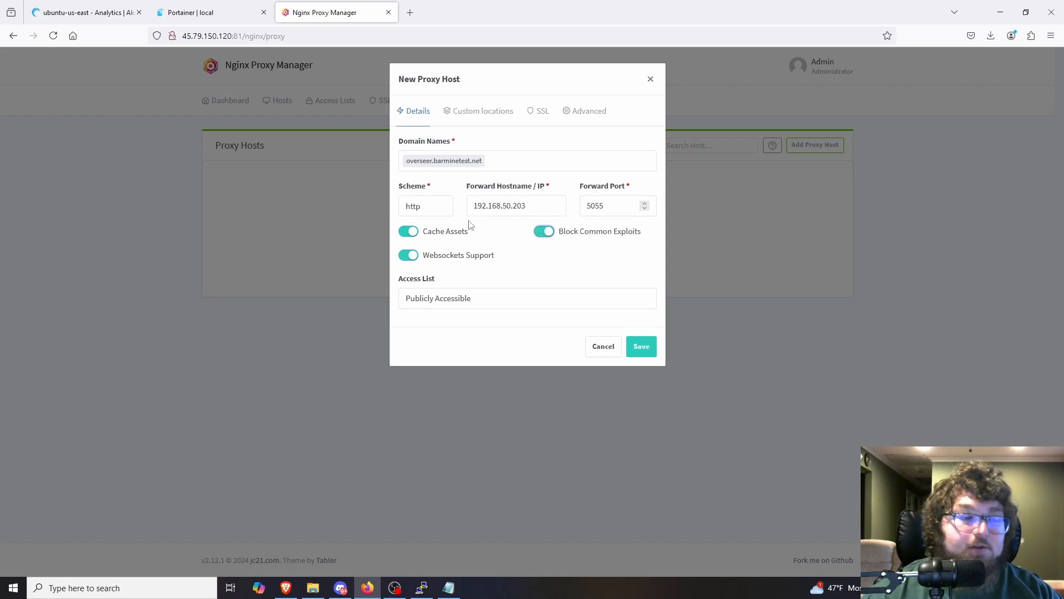
left_click(436, 210)
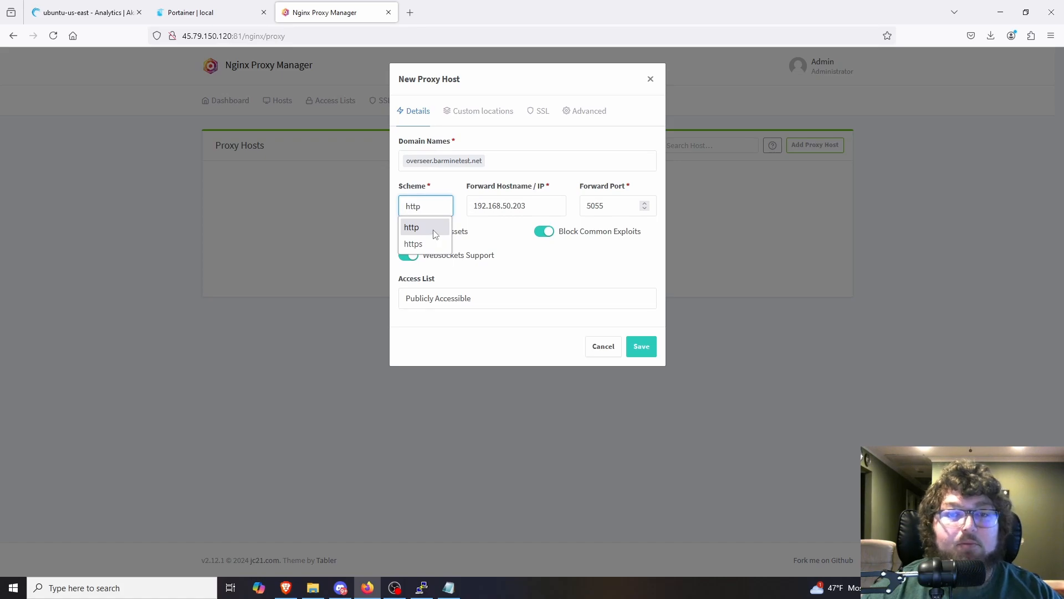
left_click(438, 233)
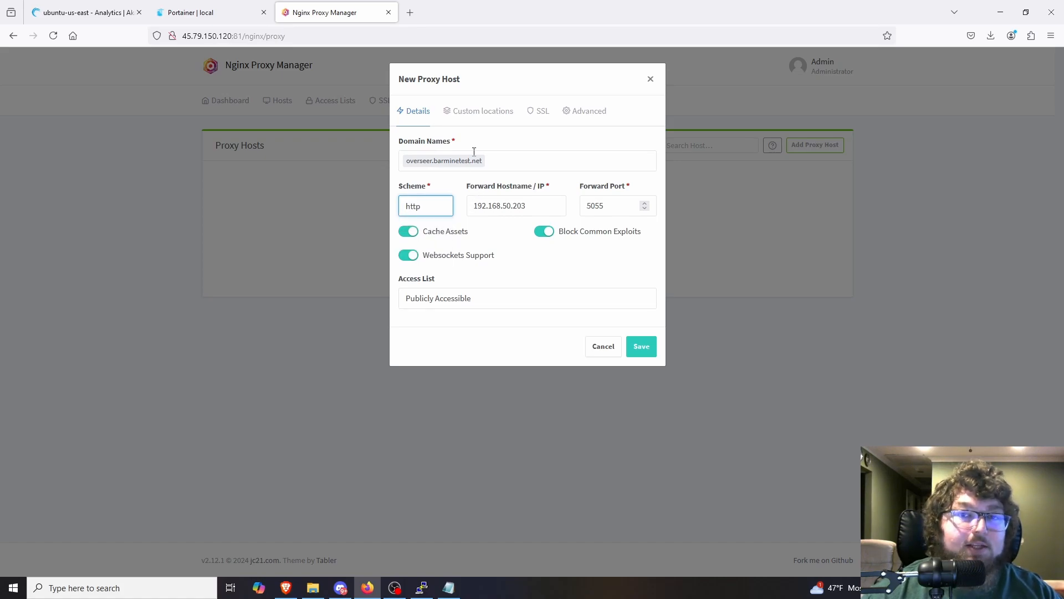
Step: Assign the barminetest.net wildcard certificate to the proxy host with Force SSL enabled and save the host
left_click(540, 116)
left_click(431, 167)
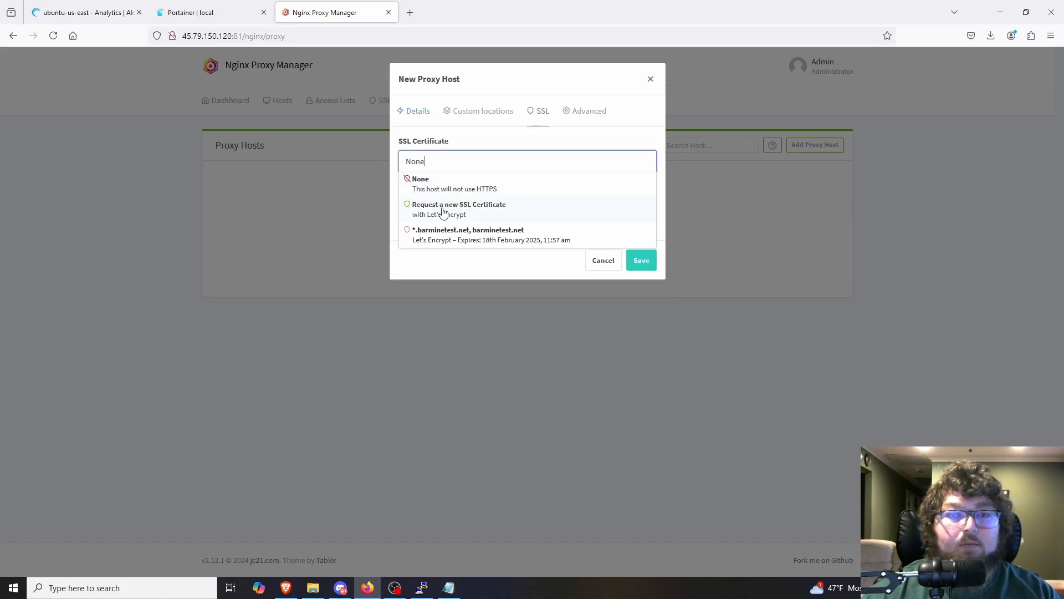
left_click(480, 230)
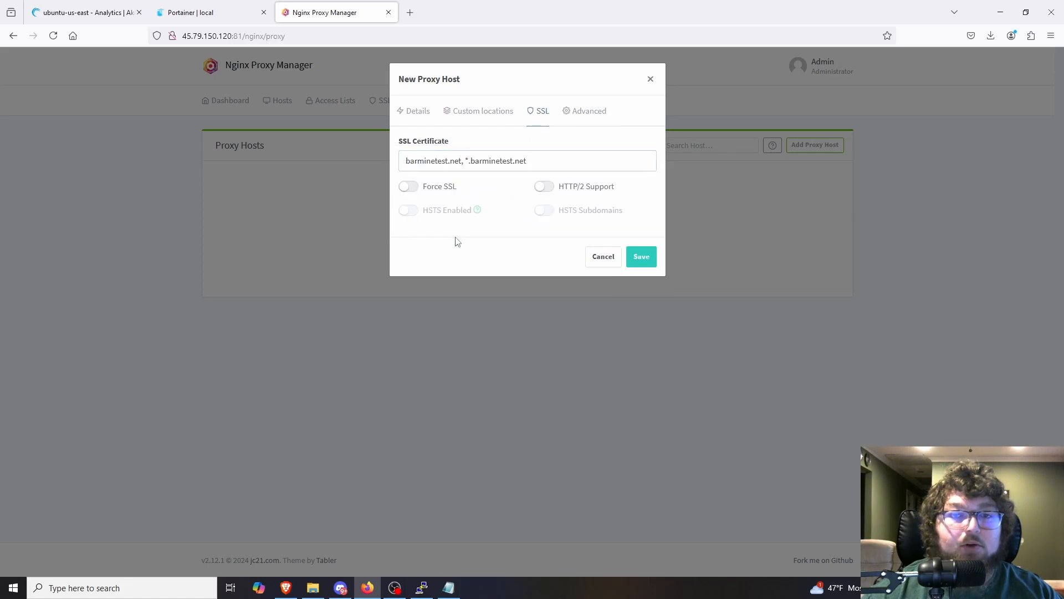
left_click(409, 188)
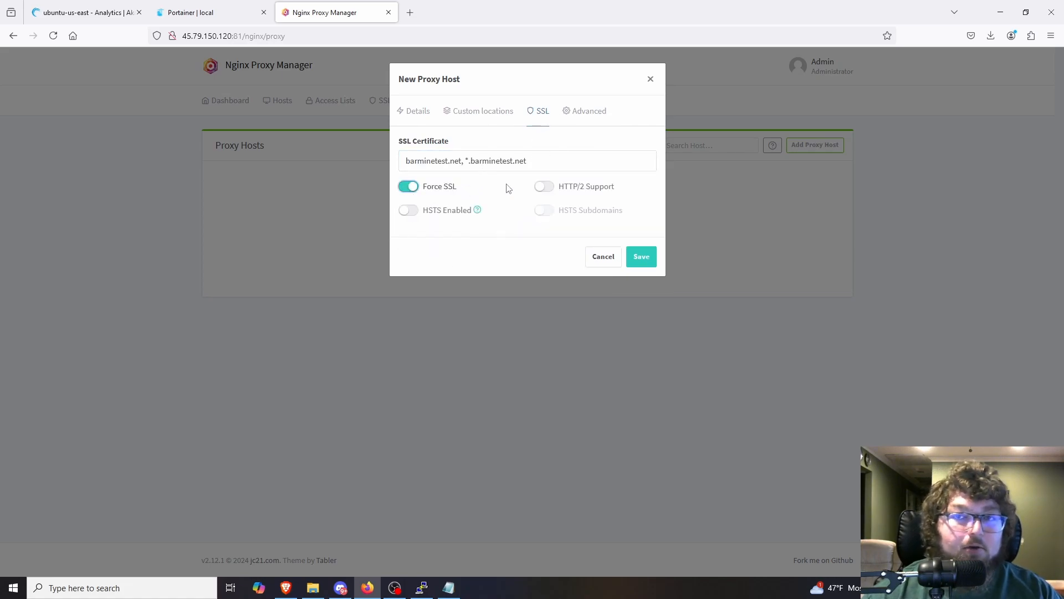
left_click(643, 258)
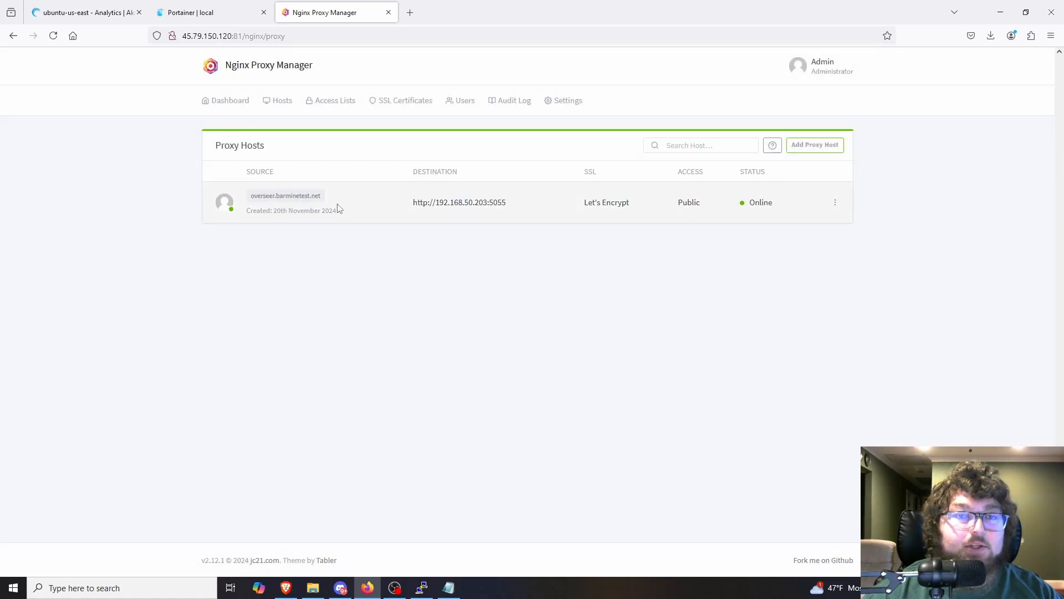
Step: Test the overseer.barminetest.net proxy host in a separate browser tab and close that tab
left_click(292, 197)
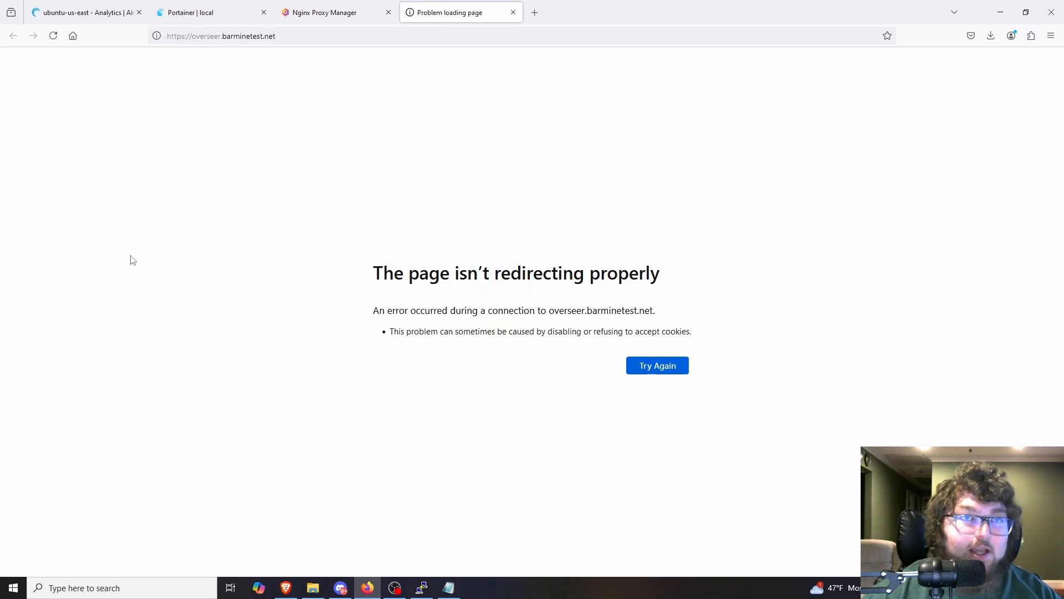
key("ctrl+w")
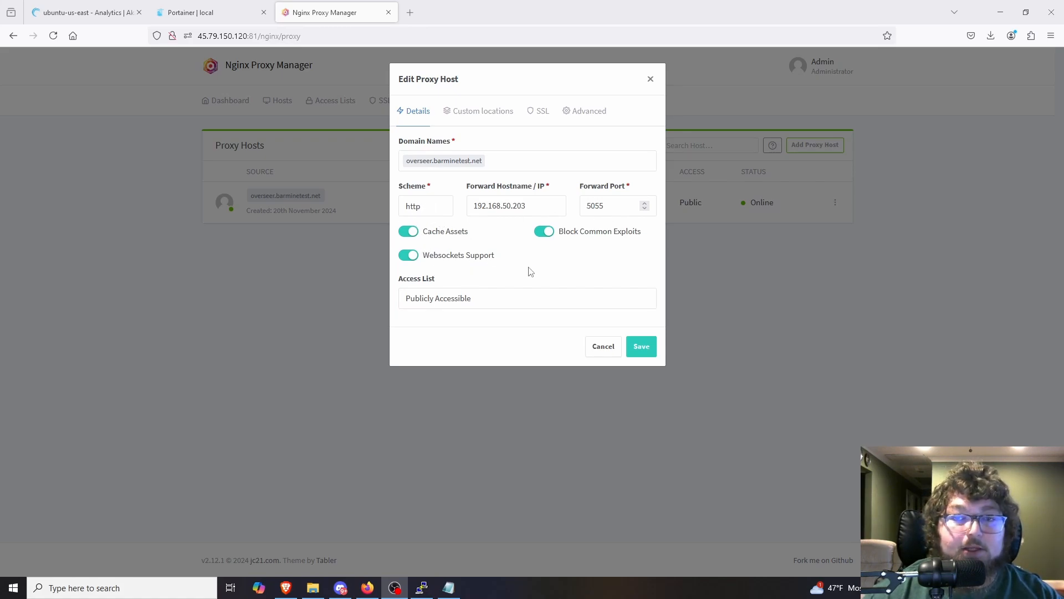
Step: Save the overseer.barminetest.net proxy host with Force SSL turned off and open its site again
left_click(534, 122)
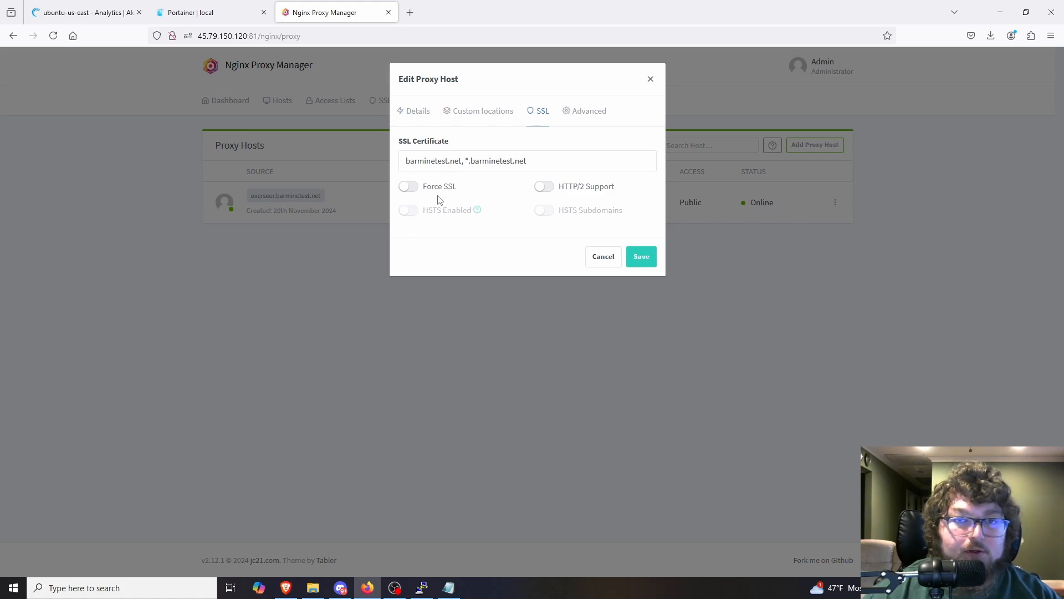
left_click(645, 257)
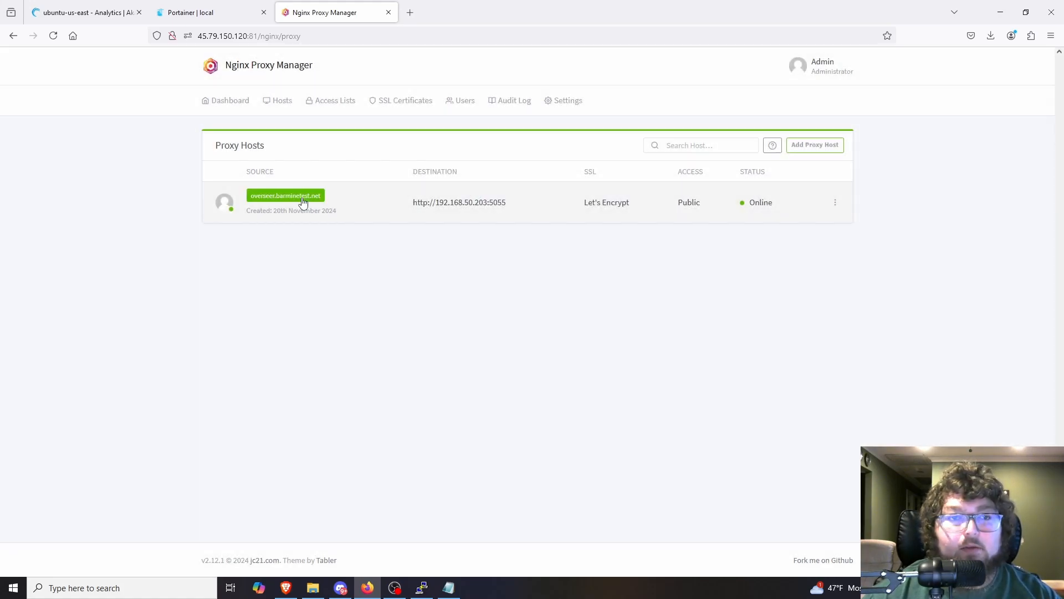
left_click(299, 199)
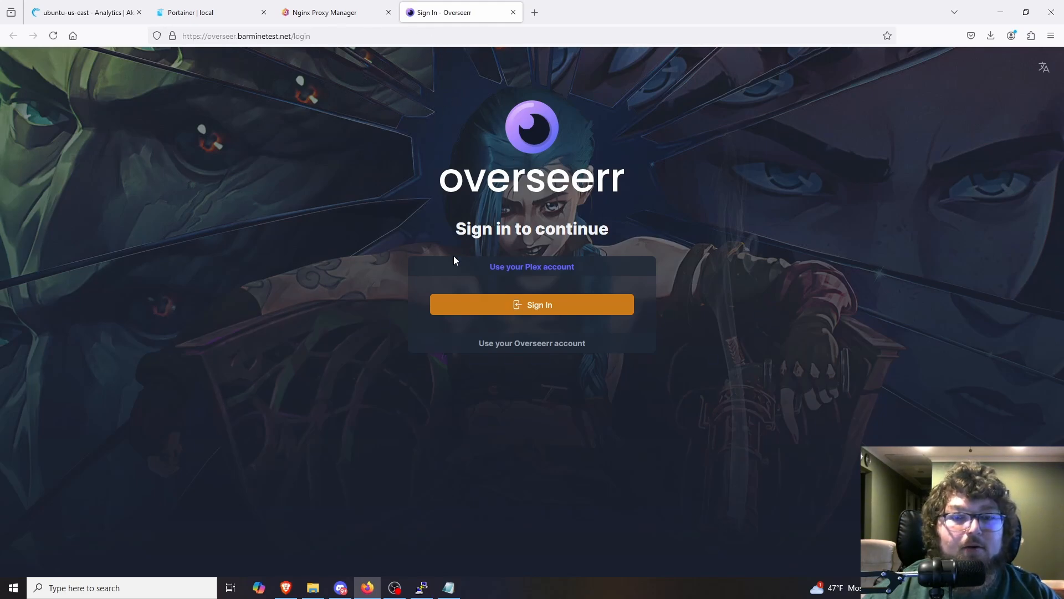
Step: Ping overseer.barminetest.net from the Windows Command Prompt to check which IP address the domain resolves to
left_click(191, 586)
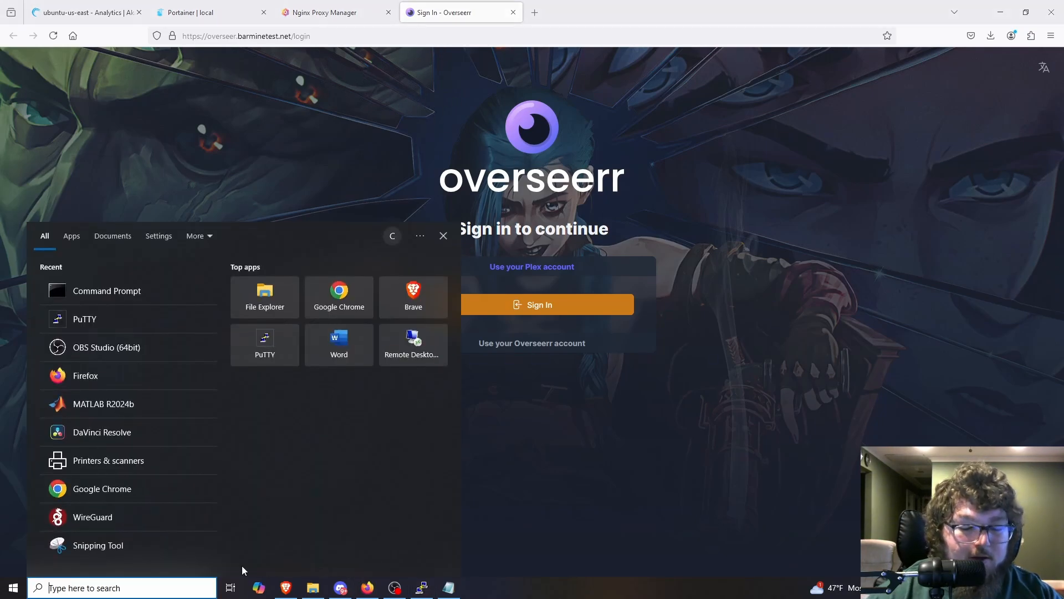
type("cmd")
key("Return")
type("ping")
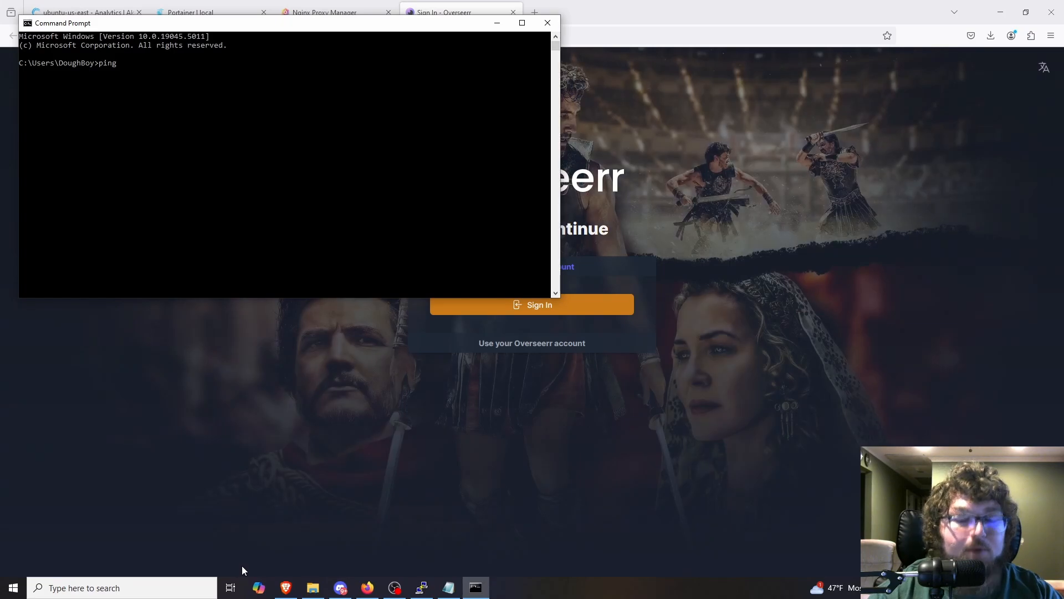
type(" overseer.")
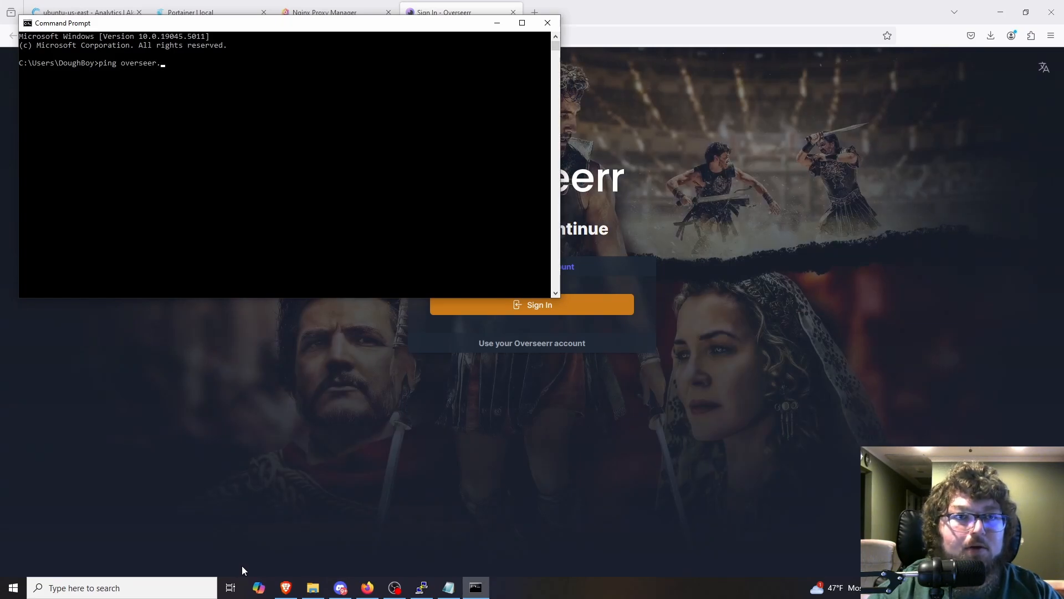
type("barminetest.net")
key("Return")
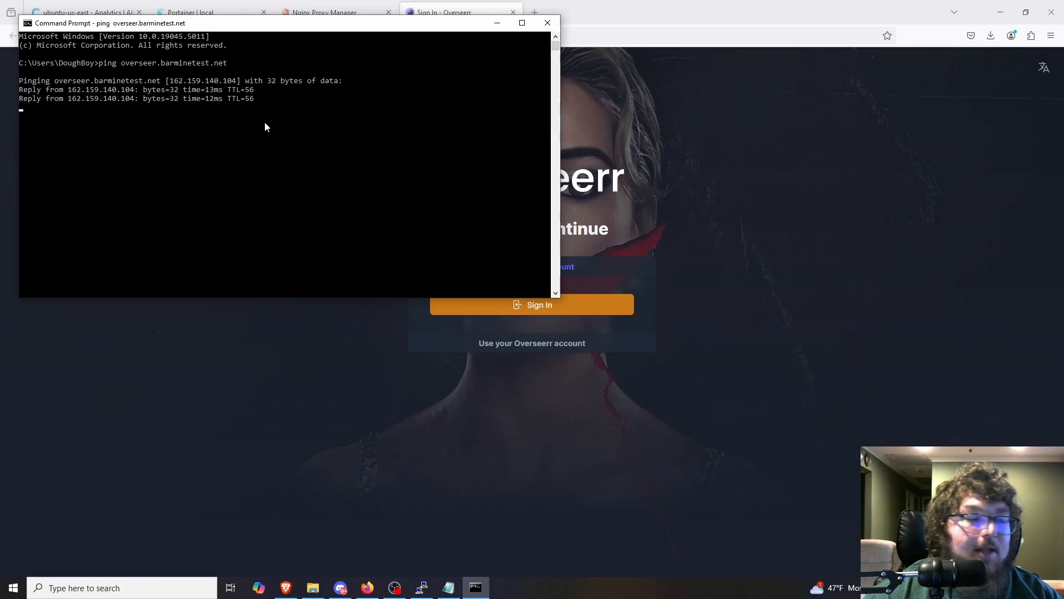
left_click_drag(240, 25, 409, 100)
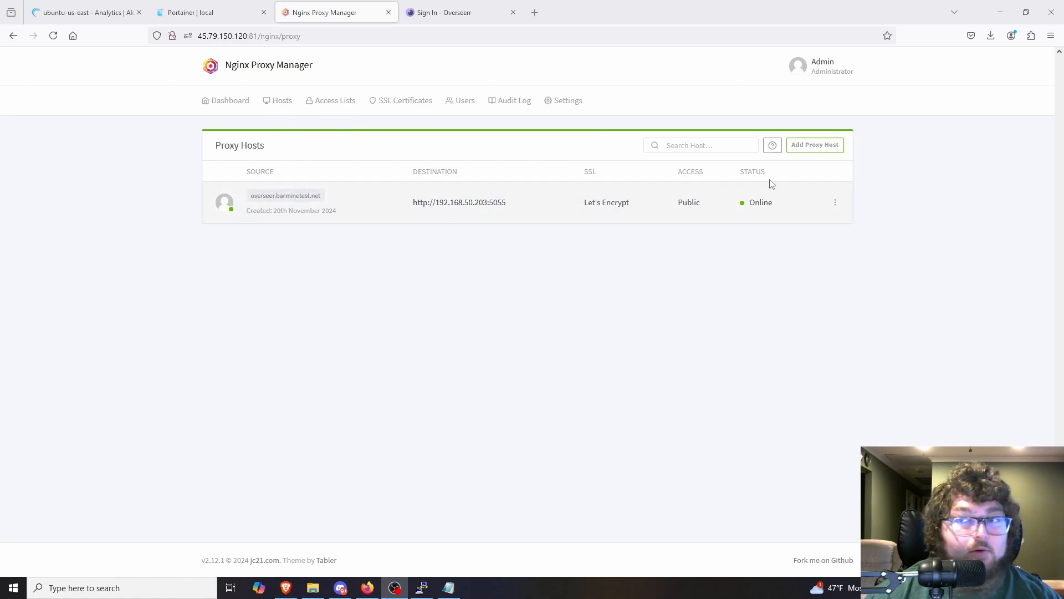
left_click(831, 147)
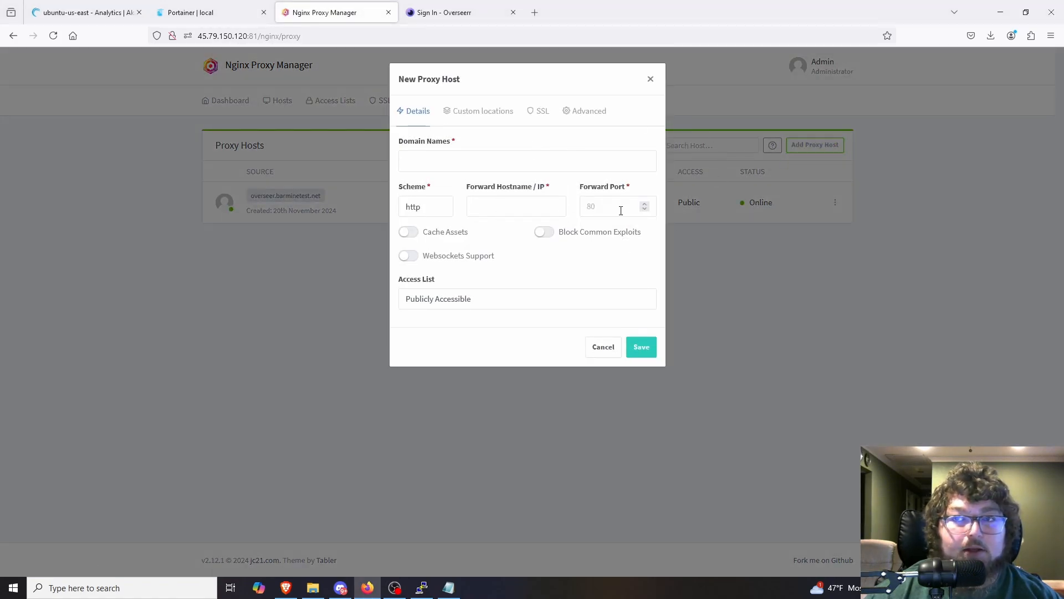
left_click(489, 163)
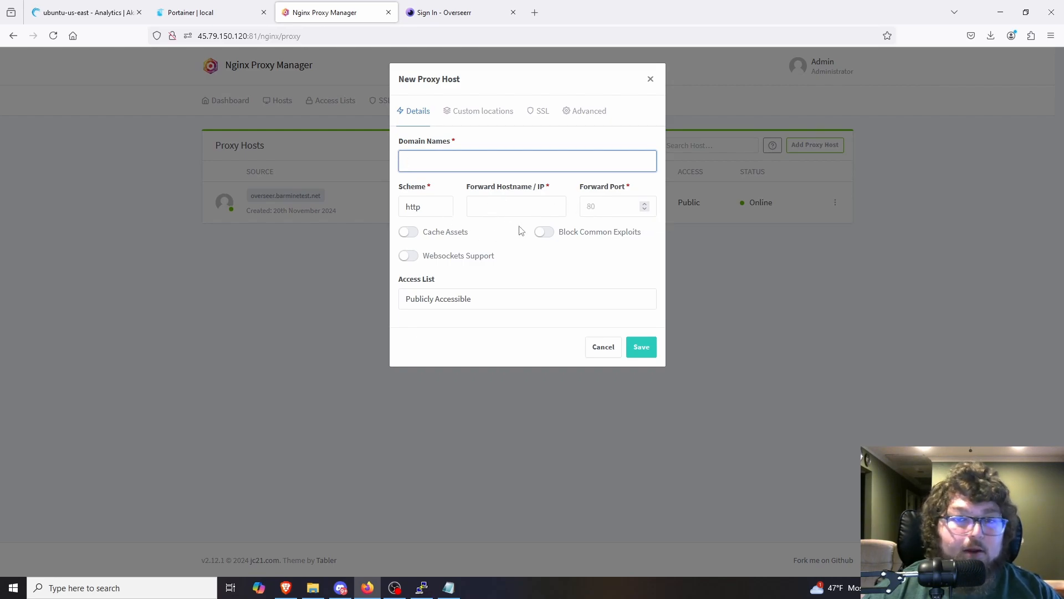
left_click(427, 213)
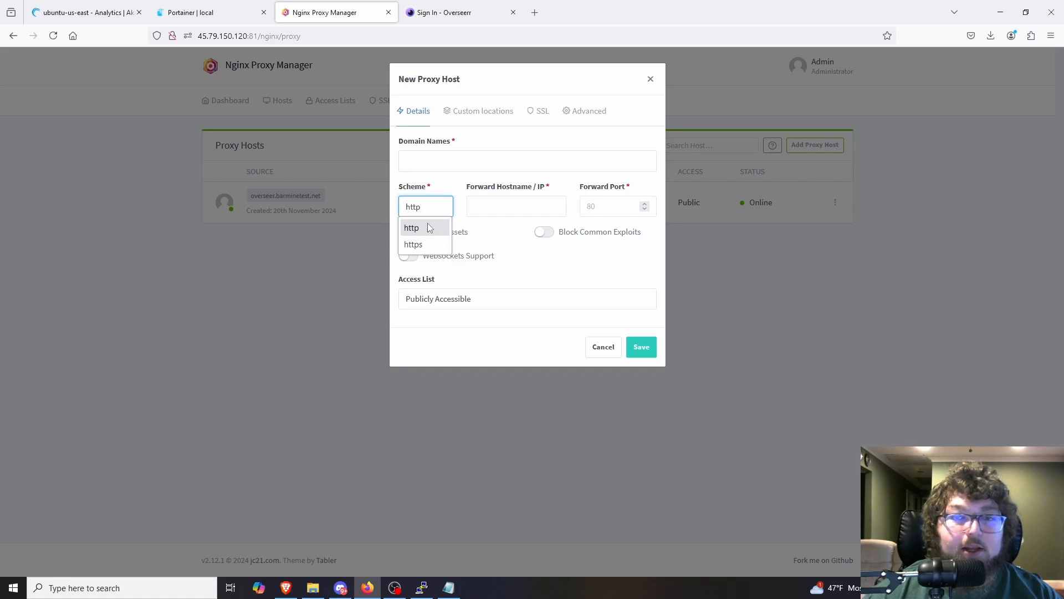
left_click(533, 118)
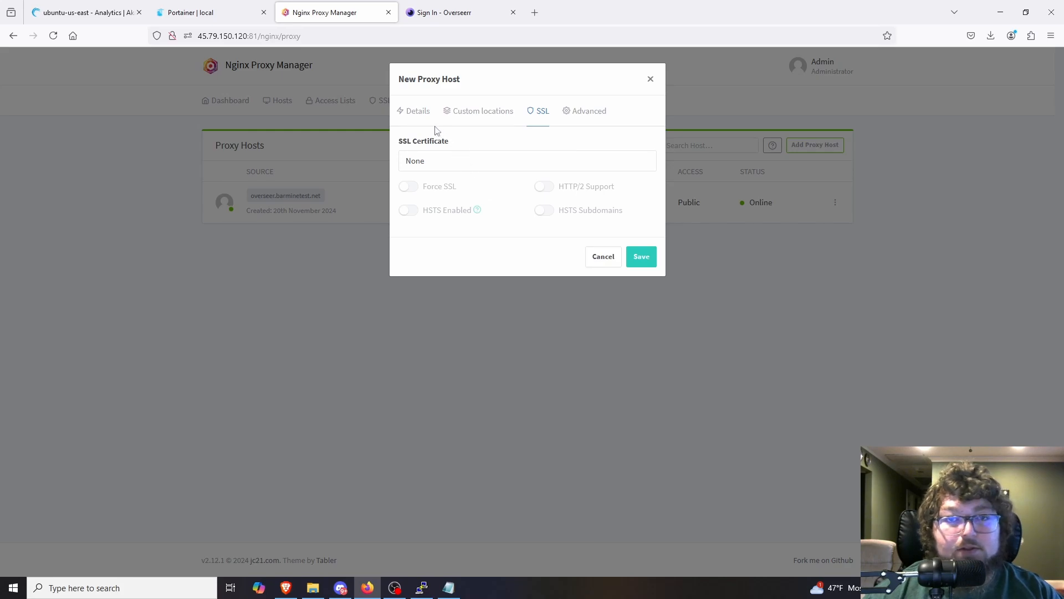
left_click(416, 113)
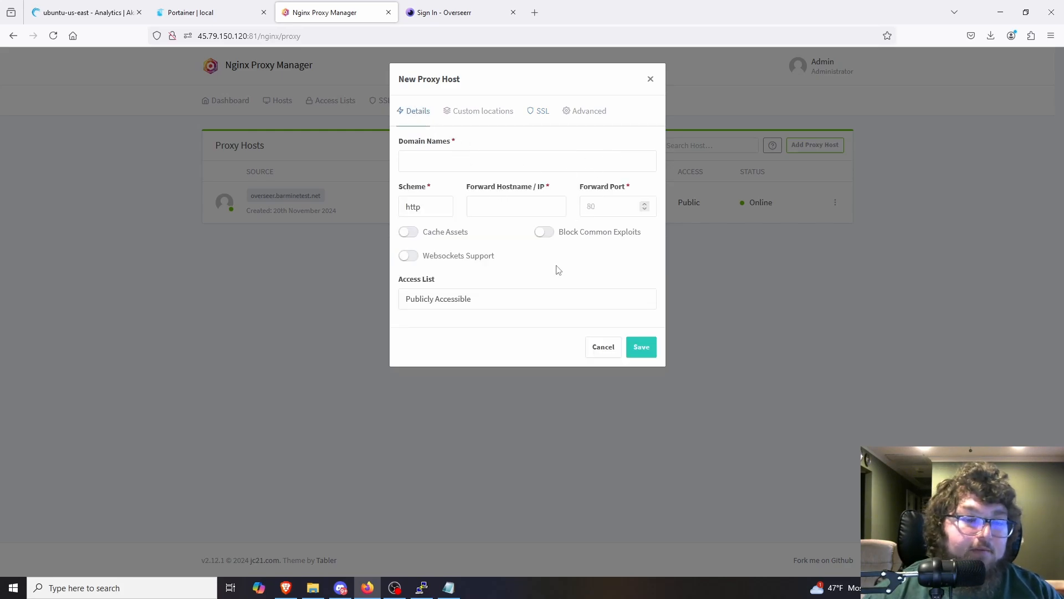
left_click(652, 80)
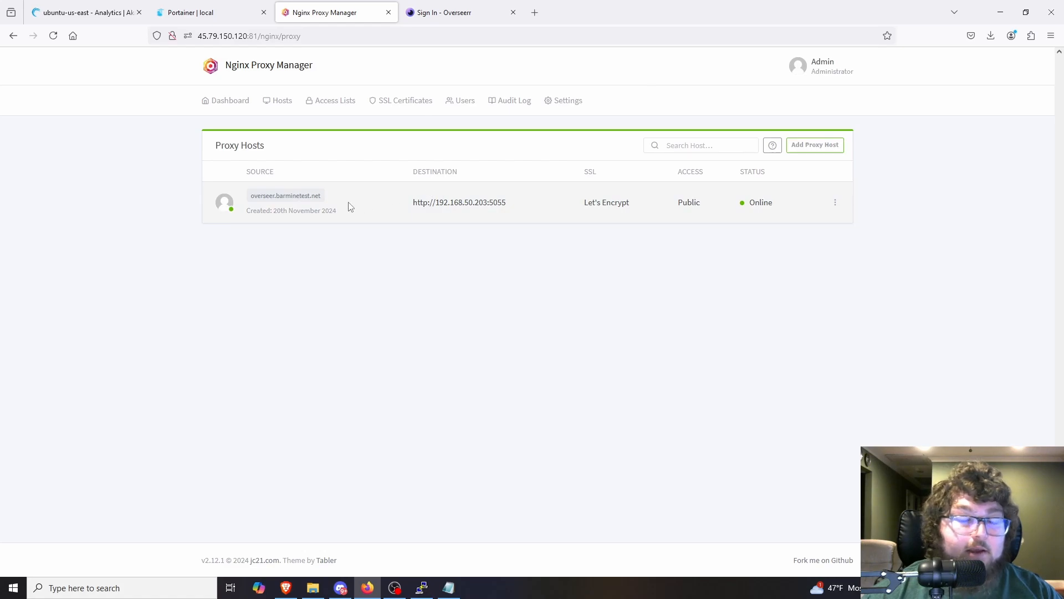